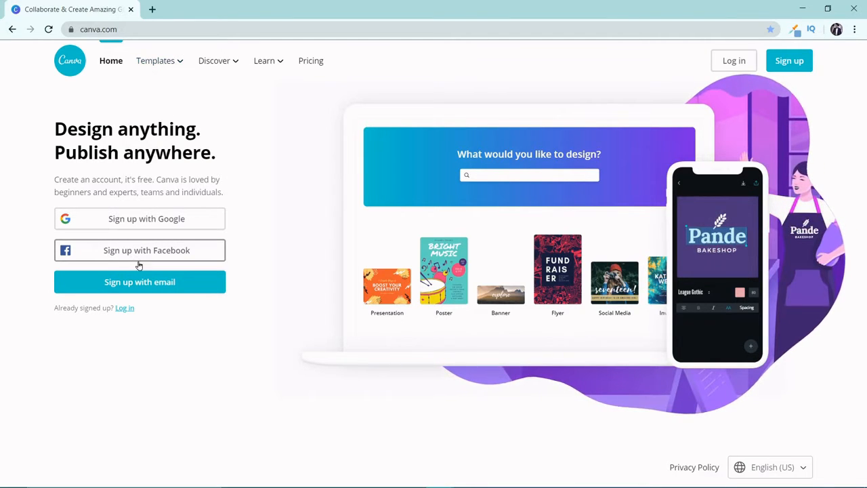
Step: Sign in to Canva with Google, using the personal Google account among the listed accounts
{"action": "left_click", "coordinate": [166, 218]}
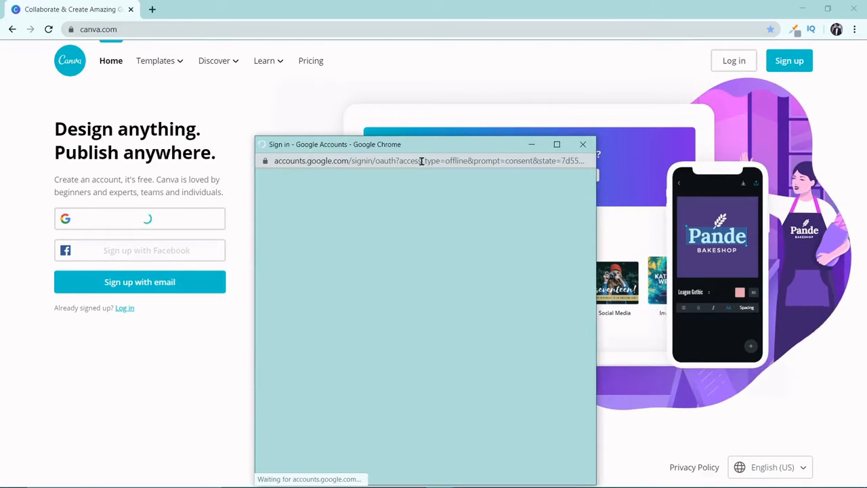
{"action": "left_click_drag", "start_coordinate": [426, 144], "coordinate": [413, 66]}
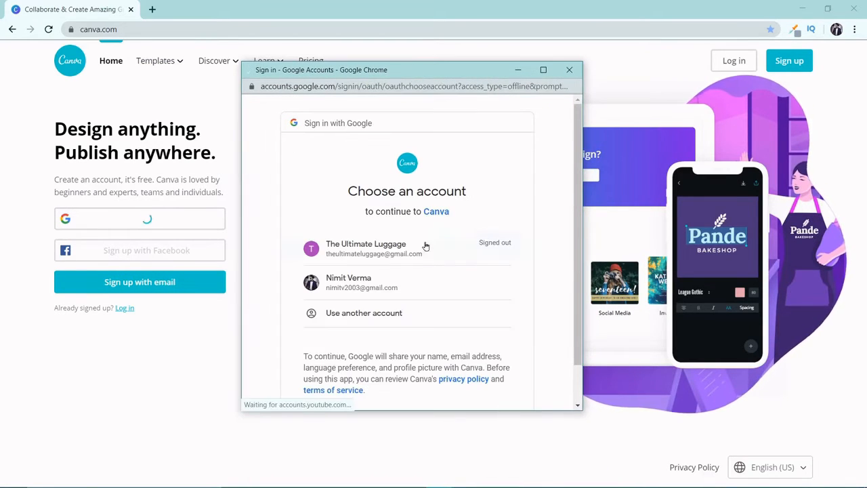
{"action": "left_click", "coordinate": [369, 280]}
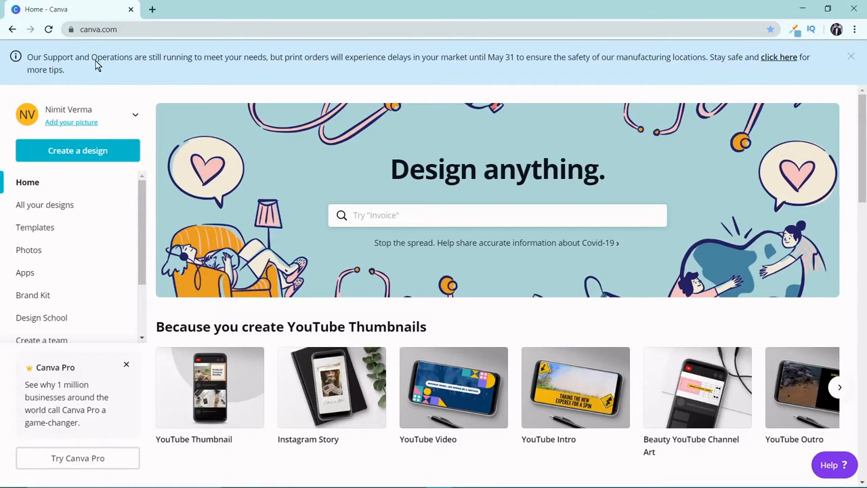
Step: Create a new blank design in the YouTube Thumbnail format
{"action": "left_click", "coordinate": [95, 155]}
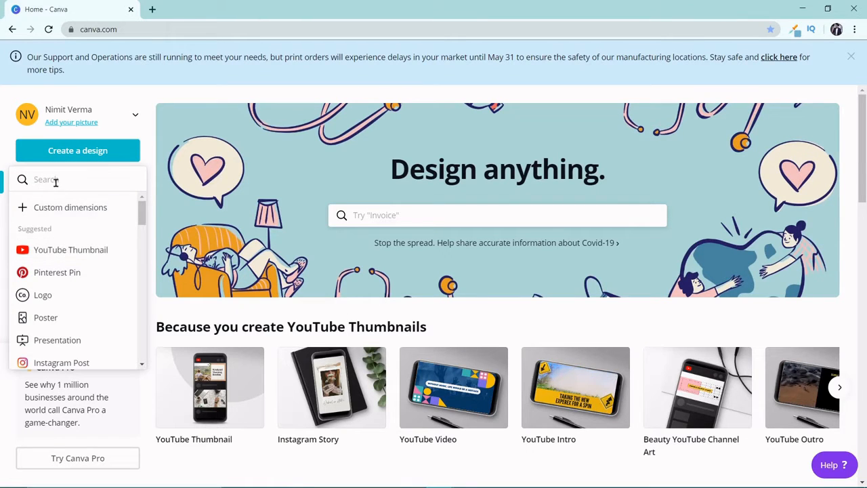
{"action": "left_click", "coordinate": [58, 252]}
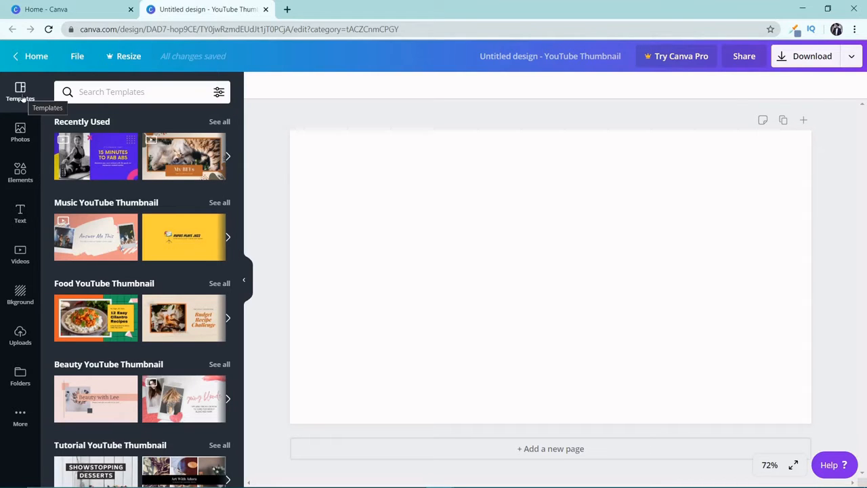
Step: Look through the available photos, elements, text styles, videos, backgrounds and uploaded images for the design
{"action": "left_click", "coordinate": [14, 138]}
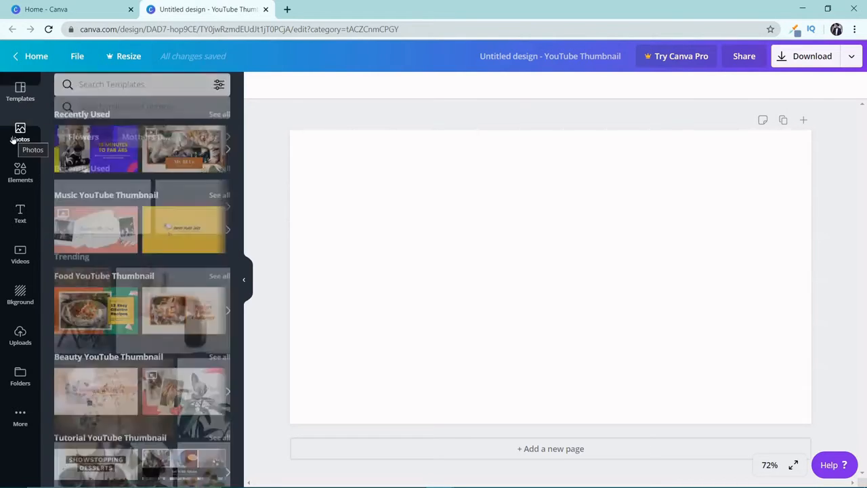
{"action": "left_click", "coordinate": [30, 178]}
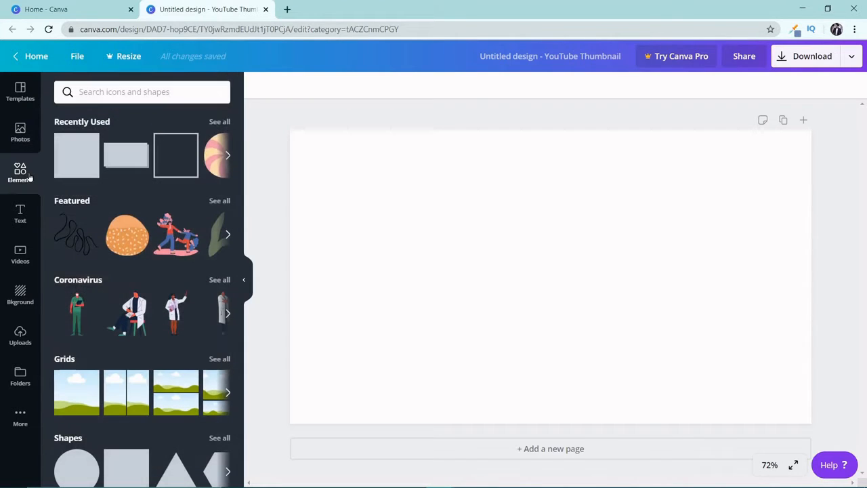
{"action": "left_click", "coordinate": [20, 214]}
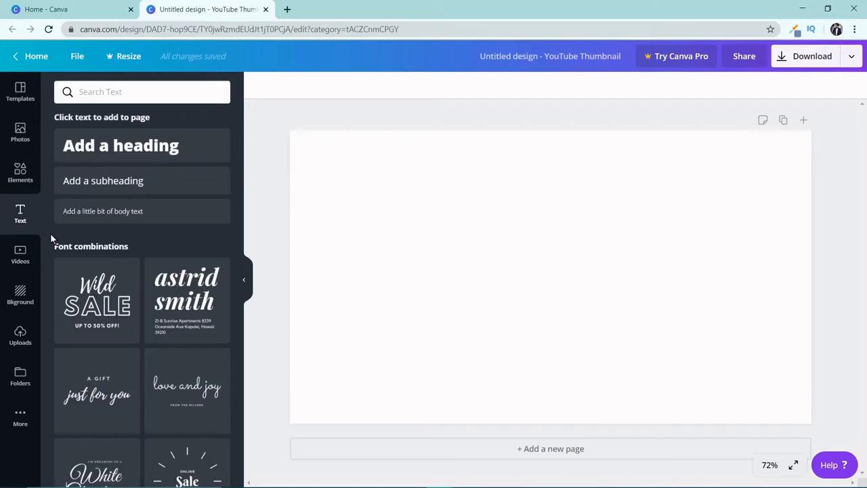
{"action": "scroll", "coordinate": [58, 235], "scroll_direction": "down", "scroll_amount": 2}
{"action": "left_click", "coordinate": [26, 250]}
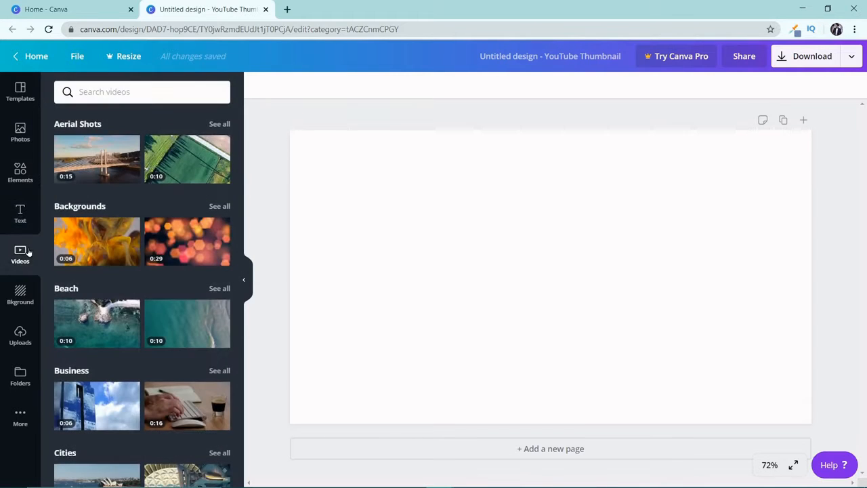
{"action": "scroll", "coordinate": [58, 247], "scroll_direction": "down", "scroll_amount": 3}
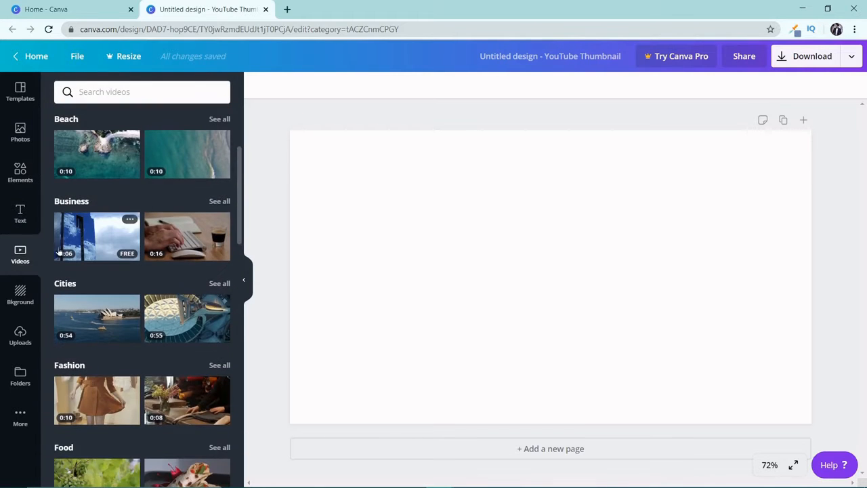
{"action": "left_click", "coordinate": [21, 302]}
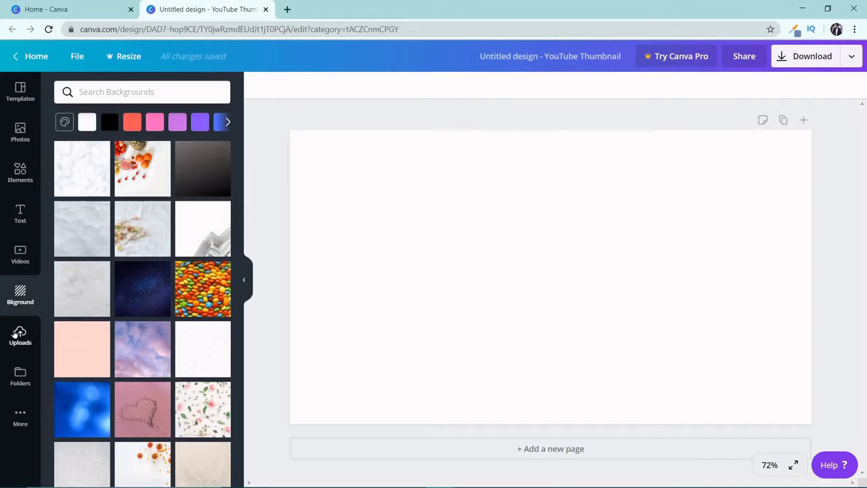
{"action": "left_click", "coordinate": [19, 332]}
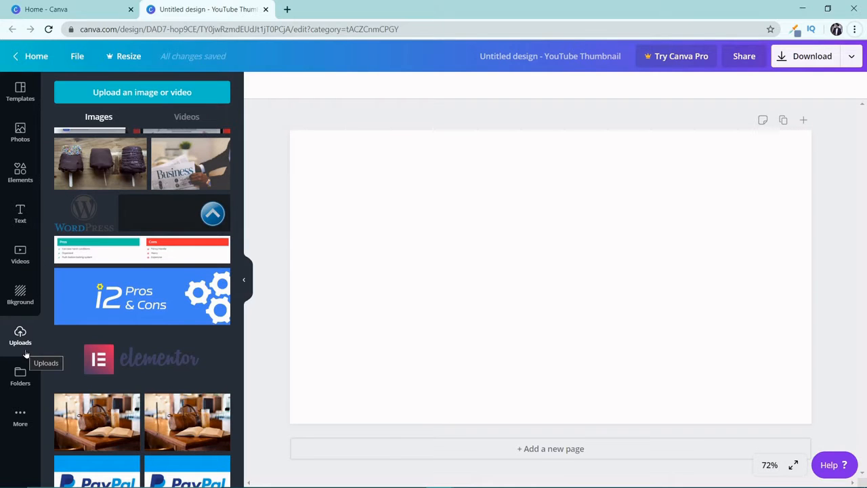
Step: Browse the YouTube thumbnail templates and apply the purple "15 Minutes to Fab Abs" template to the page
{"action": "left_click", "coordinate": [20, 95]}
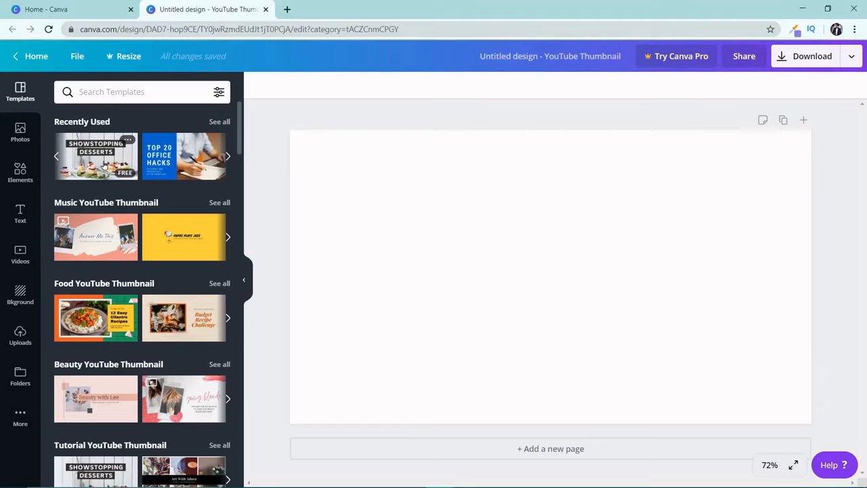
{"action": "scroll", "coordinate": [91, 187], "scroll_direction": "down", "scroll_amount": 1}
{"action": "scroll", "coordinate": [91, 191], "scroll_direction": "down", "scroll_amount": 5}
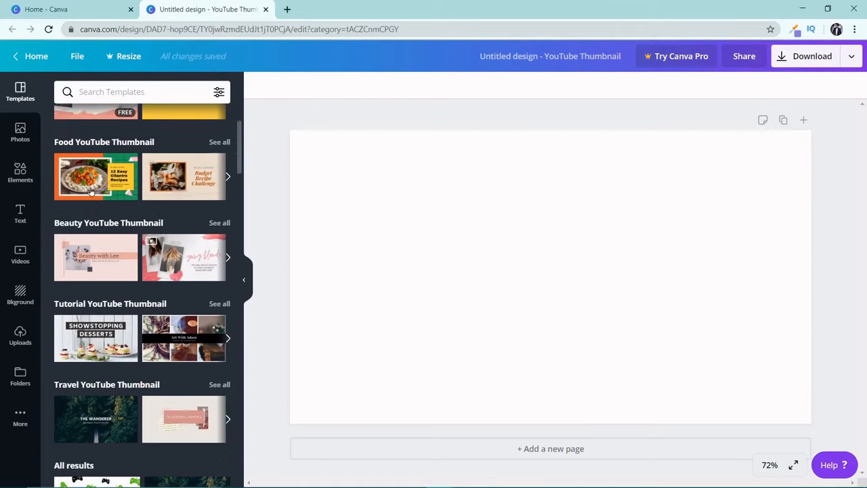
{"action": "scroll", "coordinate": [91, 192], "scroll_direction": "down", "scroll_amount": 4}
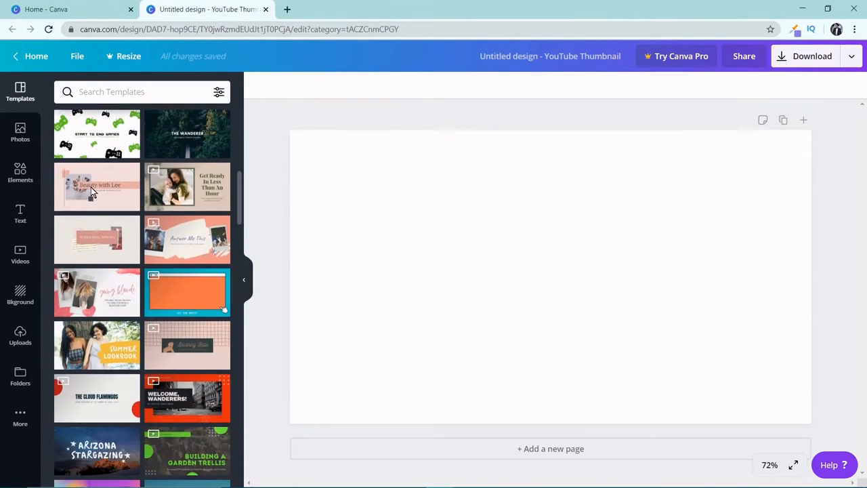
{"action": "scroll", "coordinate": [91, 191], "scroll_direction": "down", "scroll_amount": 2}
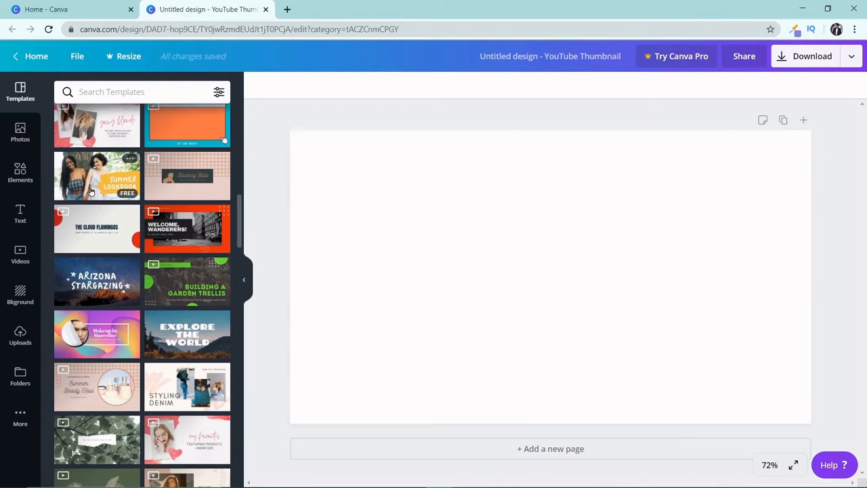
{"action": "scroll", "coordinate": [91, 191], "scroll_direction": "down", "scroll_amount": 2}
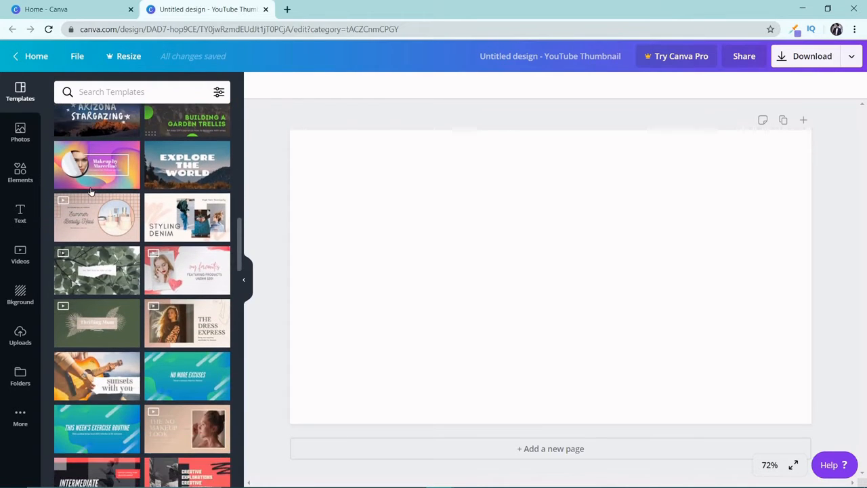
{"action": "scroll", "coordinate": [91, 191], "scroll_direction": "down", "scroll_amount": 4}
{"action": "scroll", "coordinate": [90, 191], "scroll_direction": "down", "scroll_amount": 5}
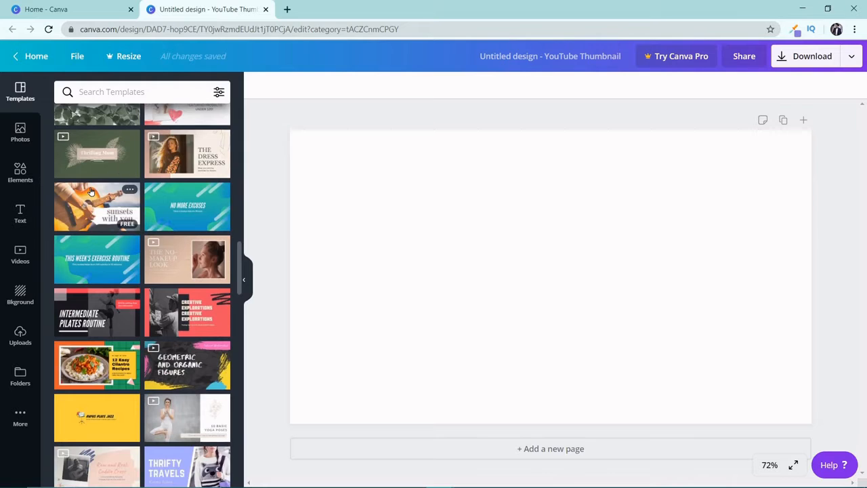
{"action": "scroll", "coordinate": [91, 192], "scroll_direction": "down", "scroll_amount": 5}
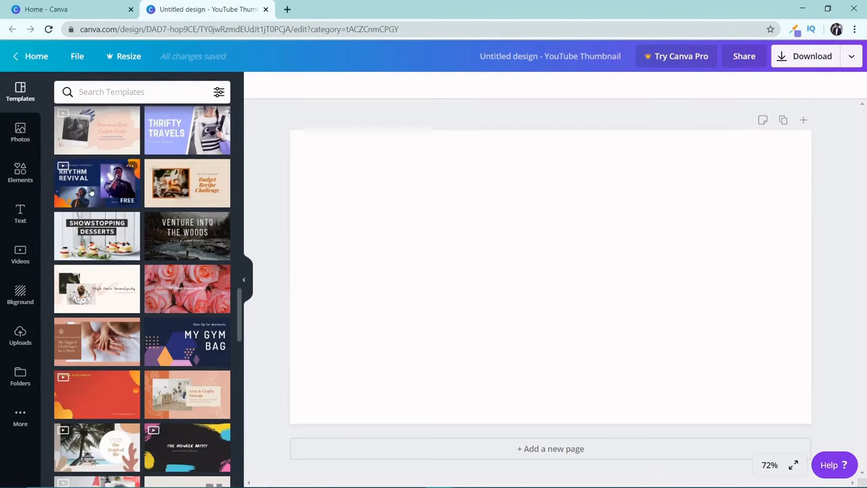
{"action": "scroll", "coordinate": [91, 191], "scroll_direction": "down", "scroll_amount": 5}
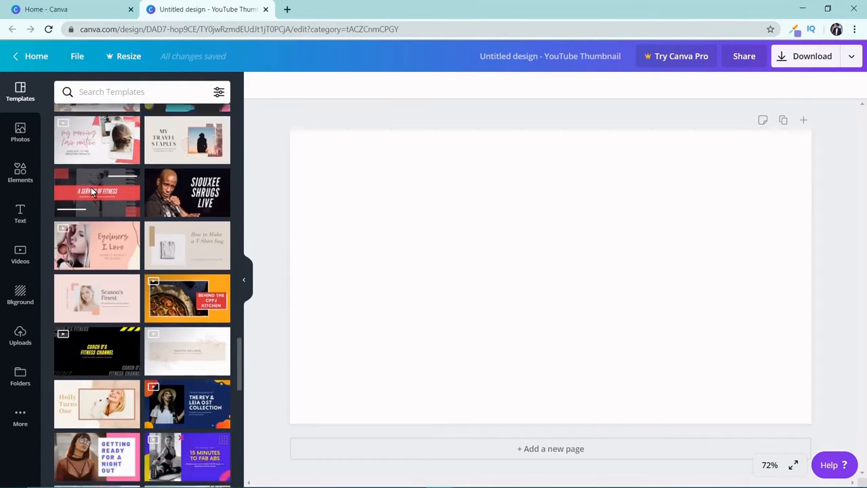
{"action": "scroll", "coordinate": [91, 192], "scroll_direction": "down", "scroll_amount": 1}
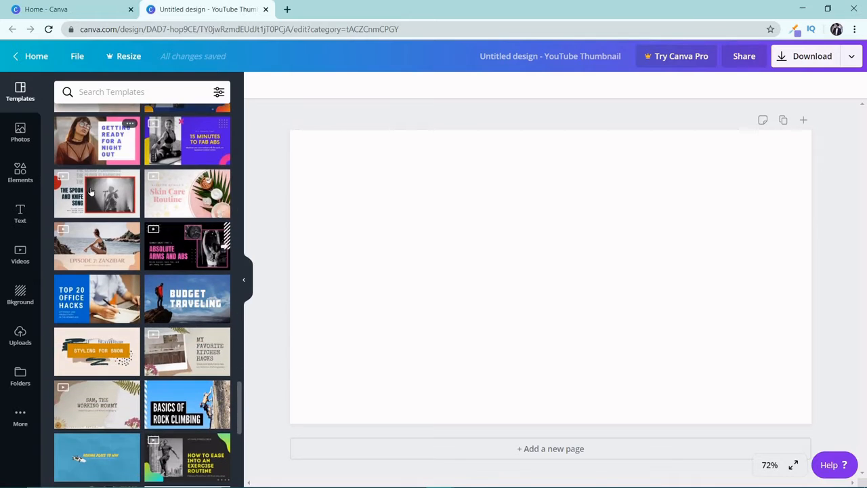
{"action": "left_click", "coordinate": [182, 140]}
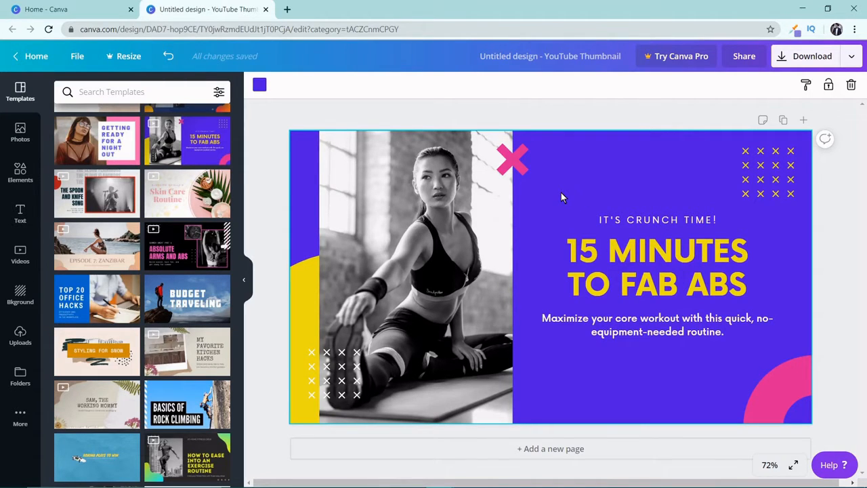
Step: Delete the black-and-white photo of the stretching woman from the thumbnail
{"action": "left_click", "coordinate": [472, 215]}
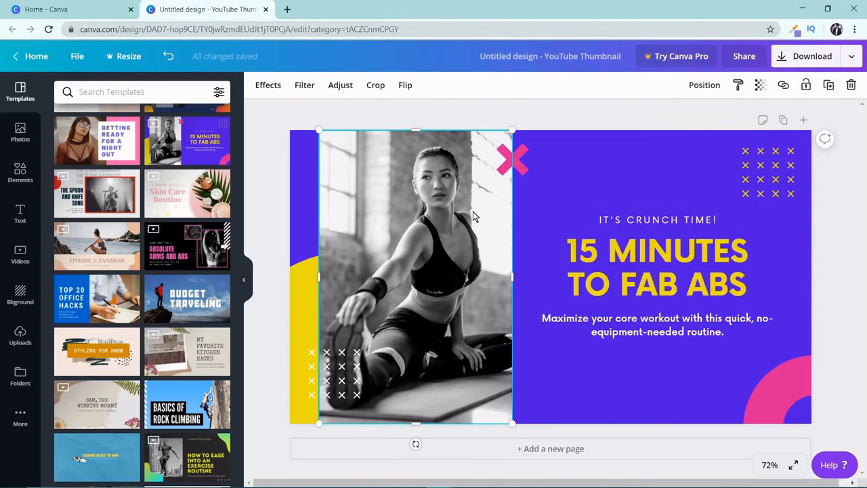
{"action": "key", "text": "Delete"}
{"action": "left_click", "coordinate": [422, 203]}
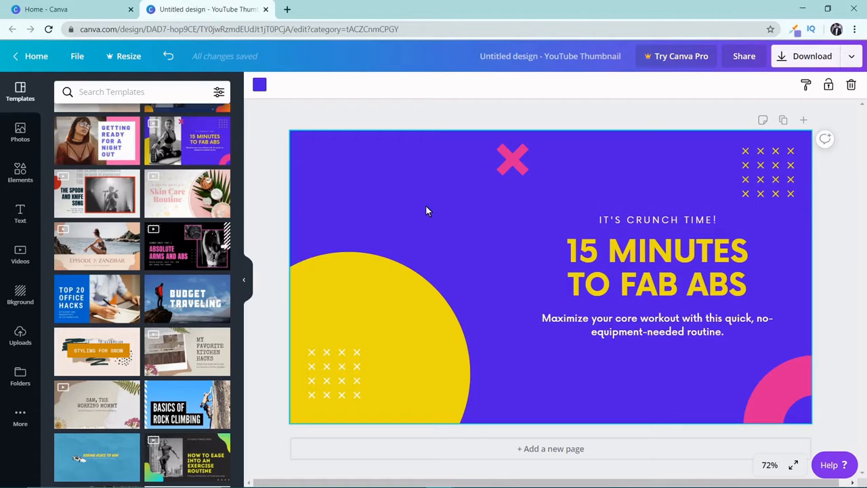
{"action": "left_click", "coordinate": [634, 230]}
{"action": "left_click", "coordinate": [642, 225]}
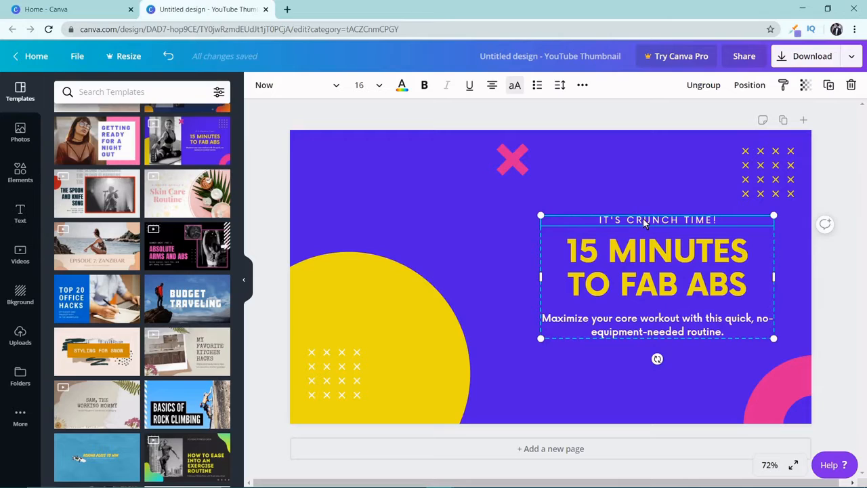
{"action": "double_click", "coordinate": [644, 222]}
{"action": "key", "text": "BackSpace"}
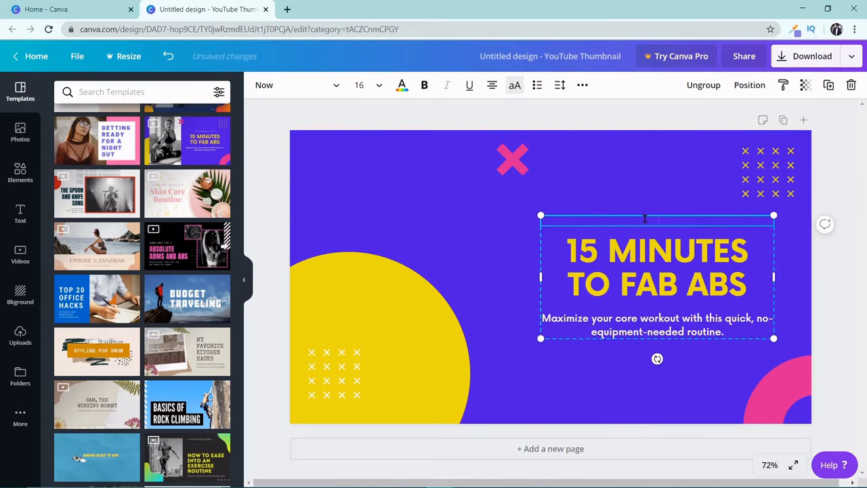
{"action": "type", "text": "www.website"}
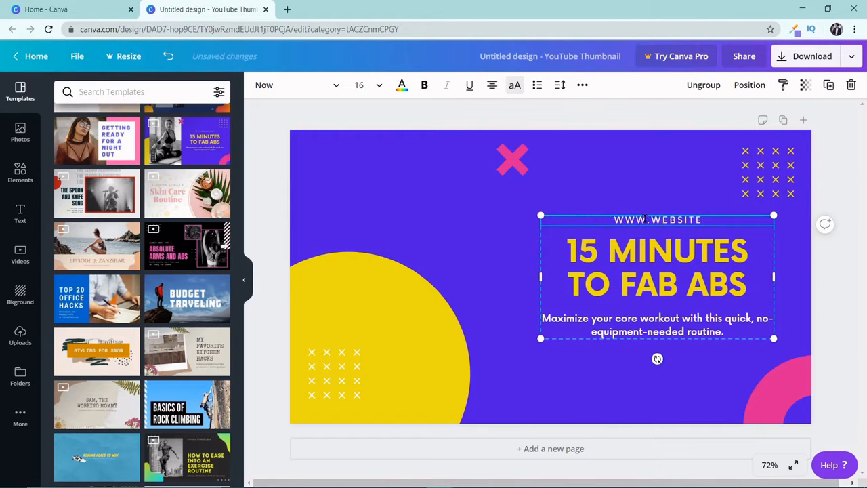
{"action": "type", "text": "chronic.com"}
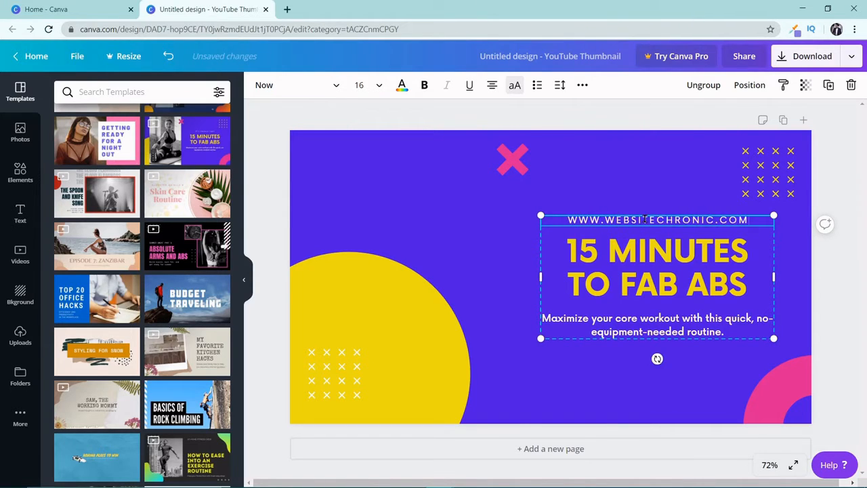
Step: Replace the "15 Minutes to Fab Abs" headline with "CREATE YOUTUBE THUMBNAILS IN JUST 5 MINS FOR FREE"
{"action": "left_click", "coordinate": [622, 252]}
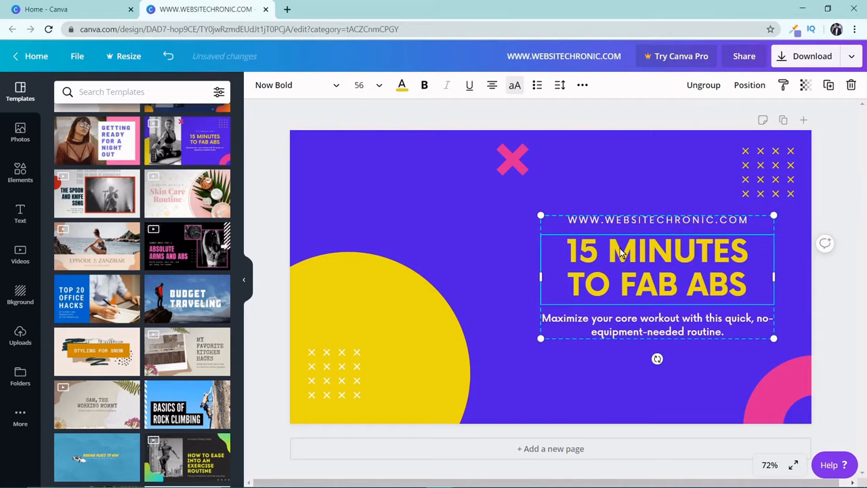
{"action": "double_click", "coordinate": [618, 259]}
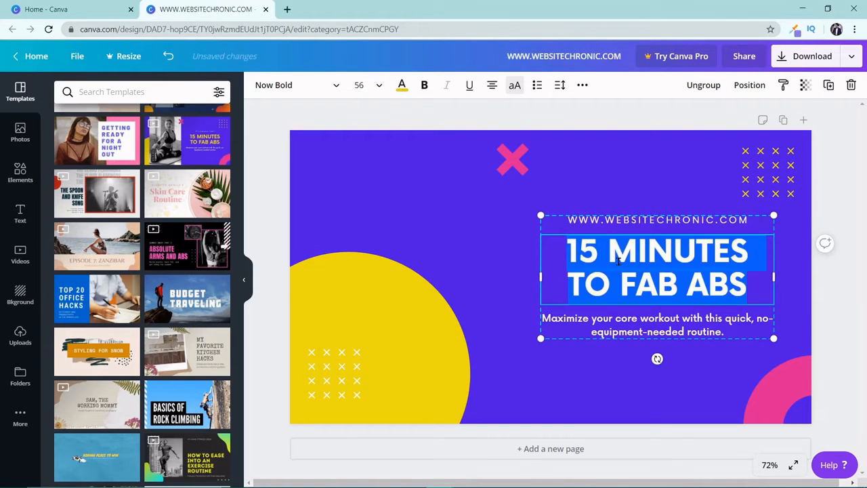
{"action": "key", "text": "BackSpace"}
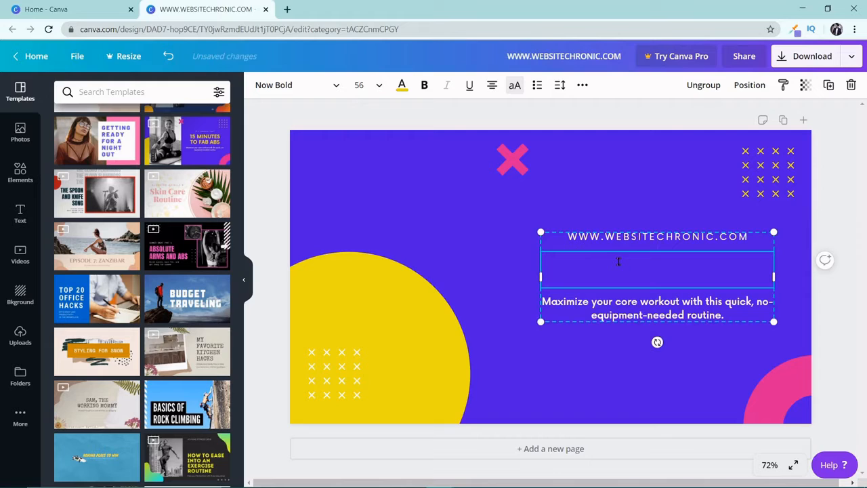
{"action": "type", "text": "CREATE"}
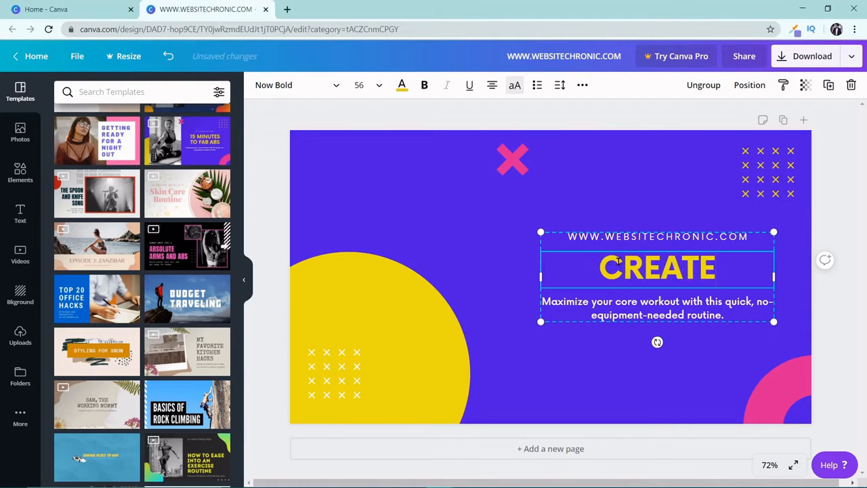
{"action": "type", "text": " YOUTUBE"}
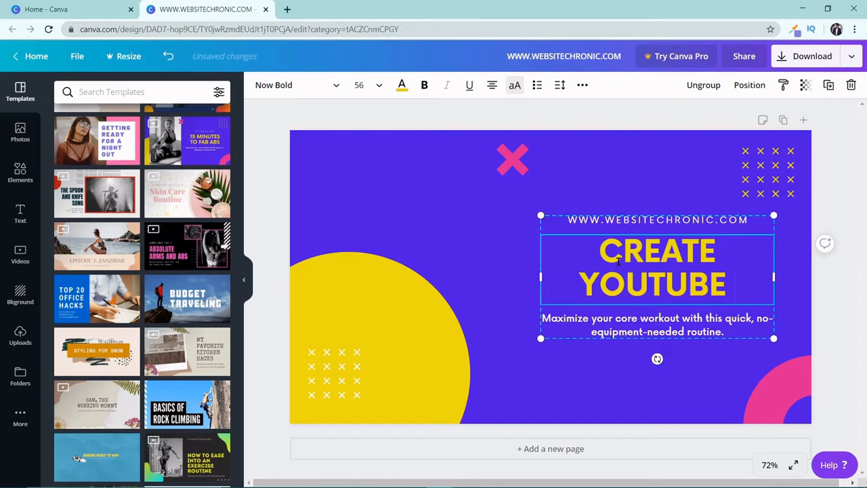
{"action": "type", "text": " THAMB"}
{"action": "key", "text": "BackSpace"}
{"action": "key", "text": "BackSpace"}
{"action": "key", "text": "BackSpace"}
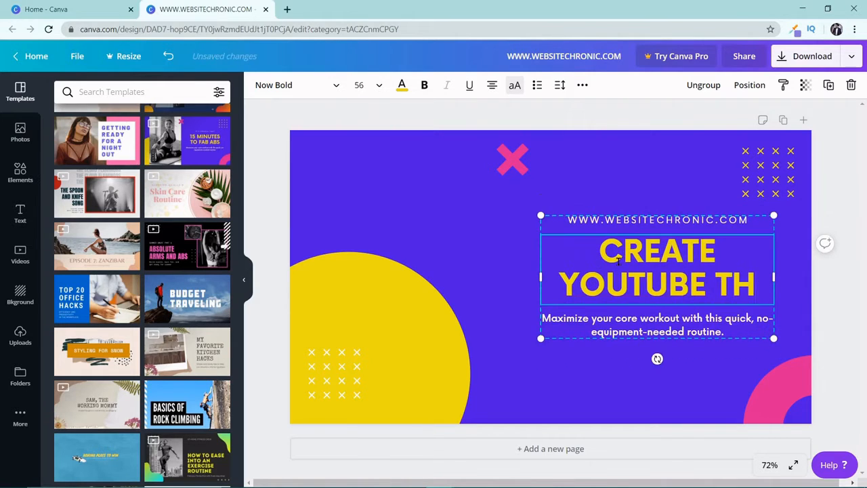
{"action": "type", "text": "UMBNA"}
{"action": "key", "text": "BackSpace"}
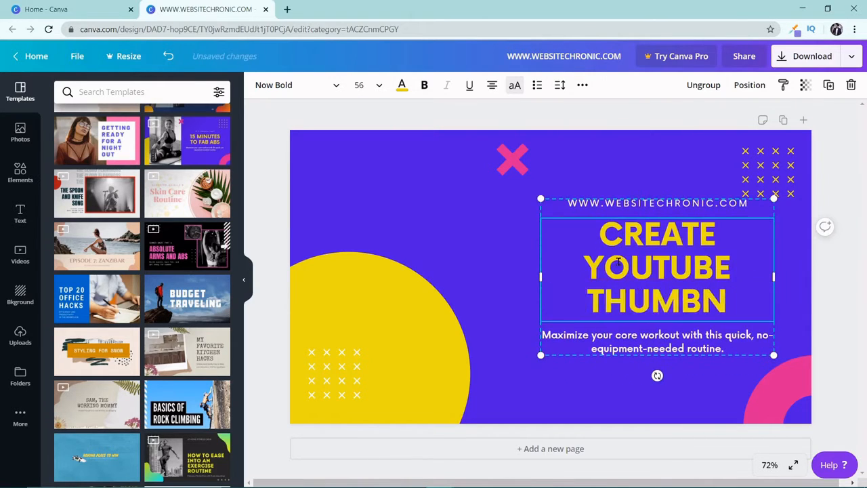
{"action": "type", "text": "AILS"}
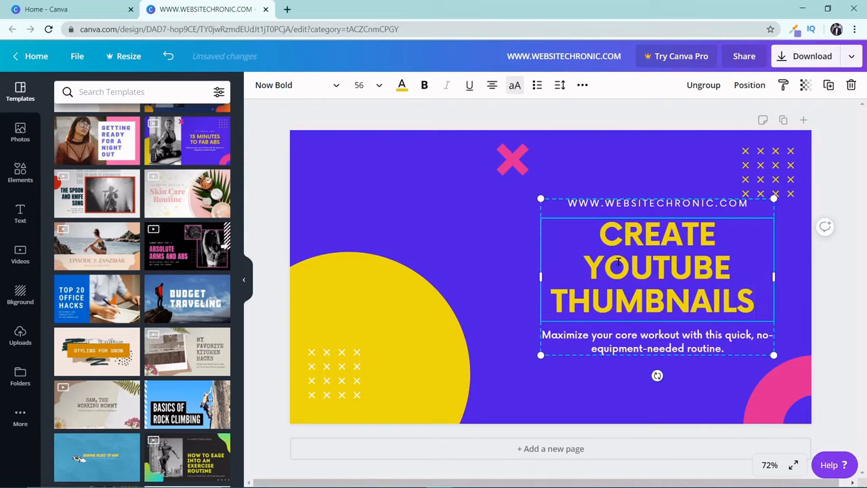
{"action": "type", "text": " IN JUST"}
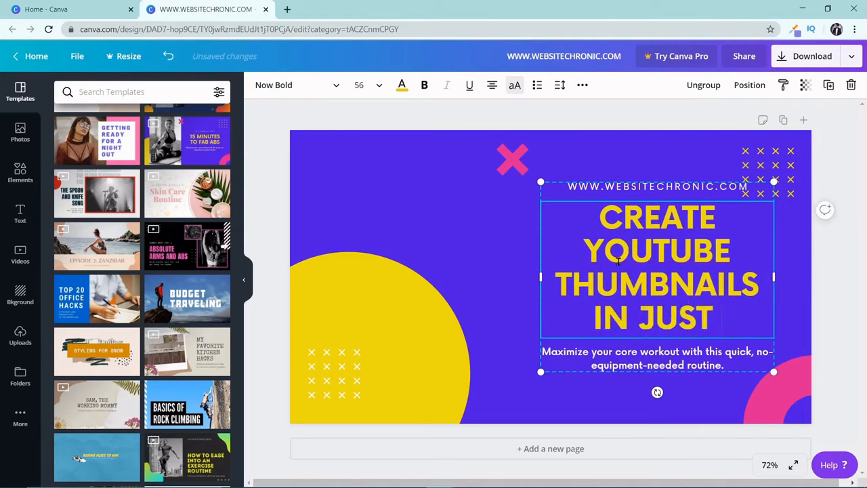
{"action": "type", "text": " 5 MINS"}
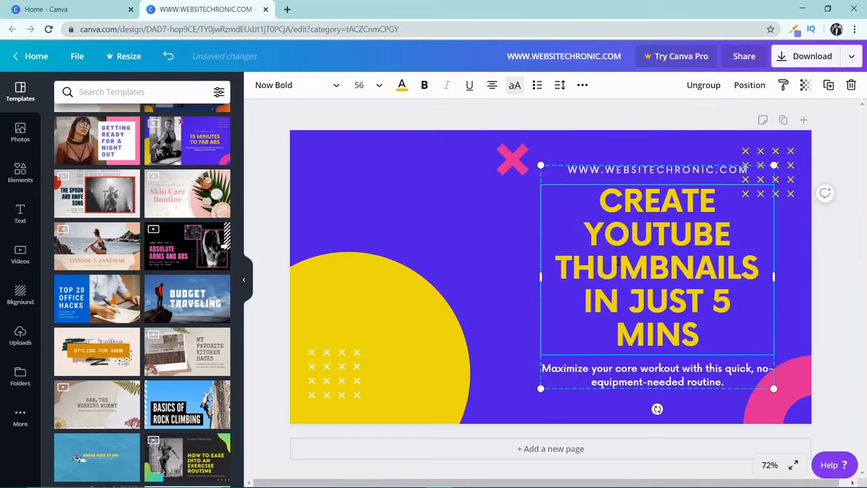
{"action": "type", "text": " G"}
{"action": "key", "text": "BackSpace"}
{"action": "type", "text": "FO"}
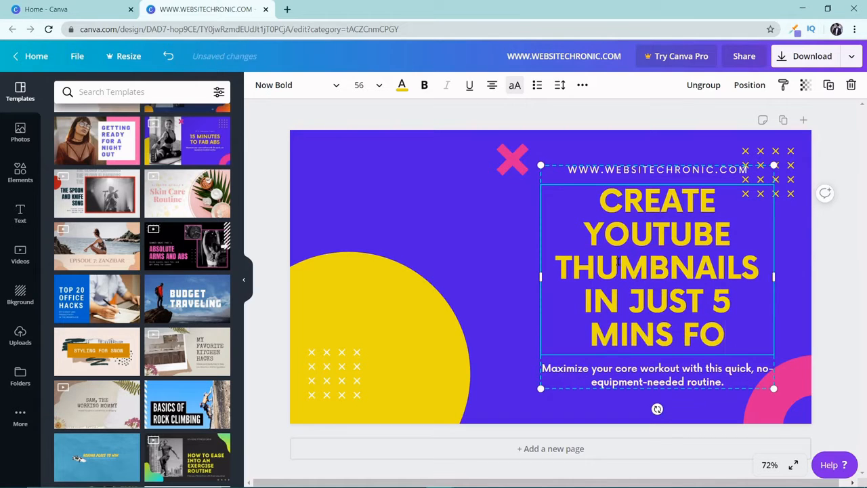
{"action": "type", "text": "R FREE"}
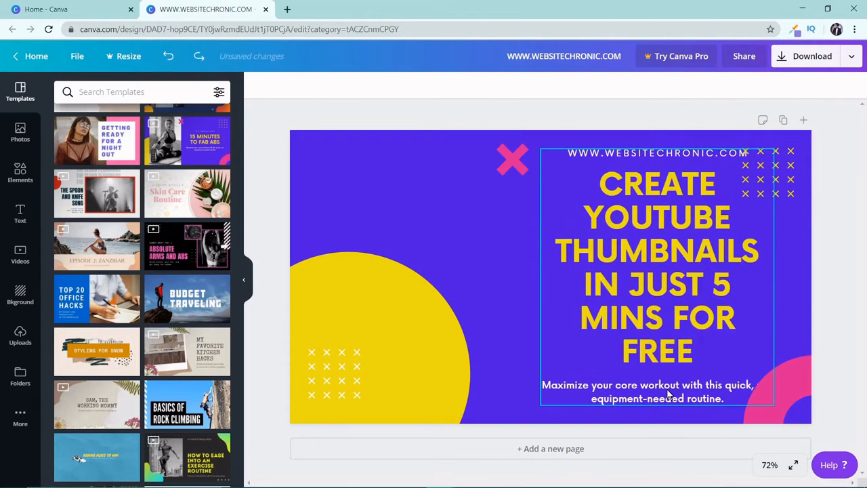
Step: Delete the small "Maximize your core workout..." text below the headline
{"action": "left_click", "coordinate": [664, 395]}
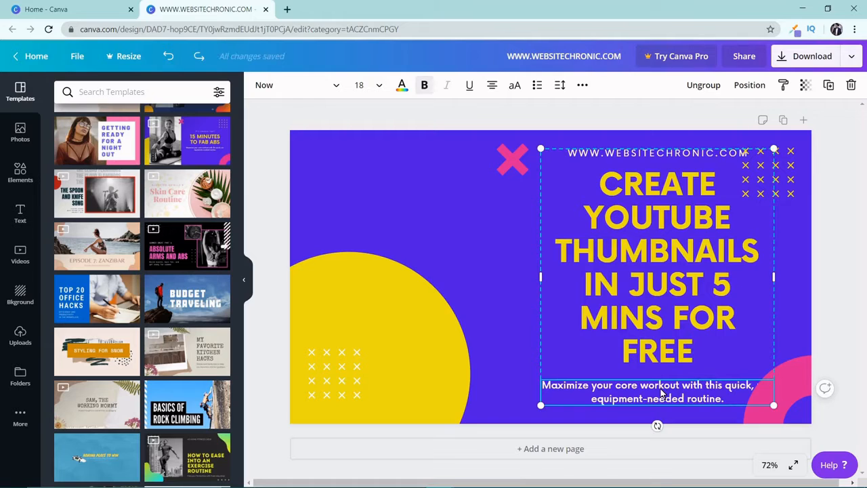
{"action": "type", "text": "no-"}
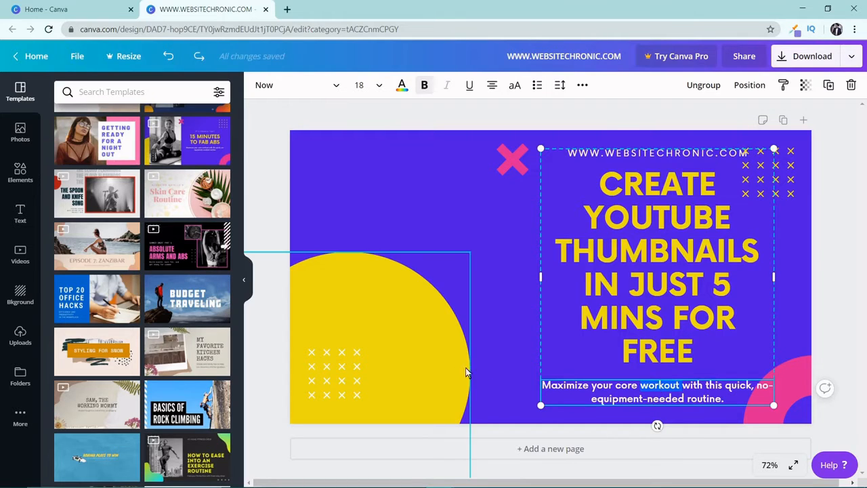
{"action": "key", "text": "BackSpace"}
{"action": "key", "text": "BackSpace"}
{"action": "key", "text": "BackSpace"}
{"action": "key", "text": "Delete"}
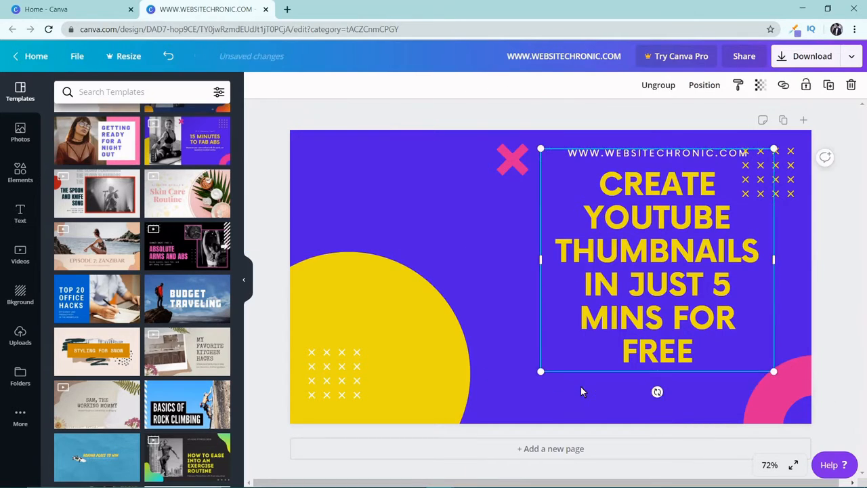
{"action": "left_click", "coordinate": [520, 316]}
Step: Move the headline and website address group slightly down and to the right on the thumbnail
{"action": "left_click", "coordinate": [634, 269]}
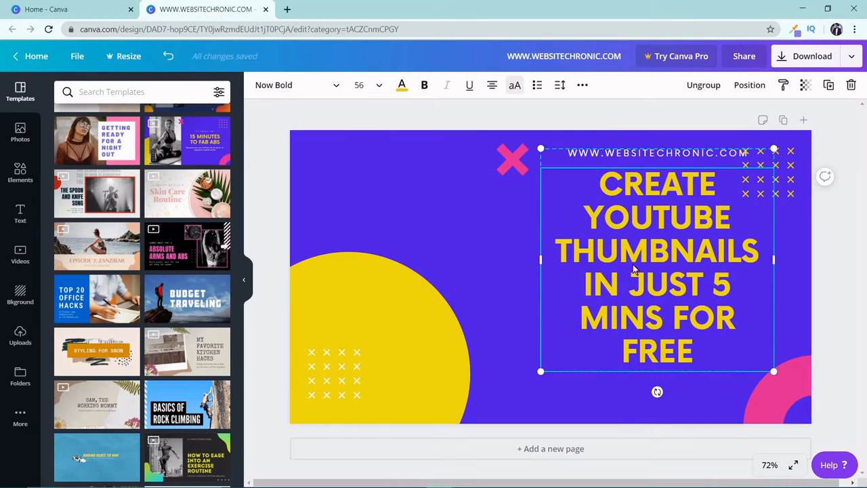
{"action": "left_click_drag", "start_coordinate": [642, 256], "coordinate": [650, 286]}
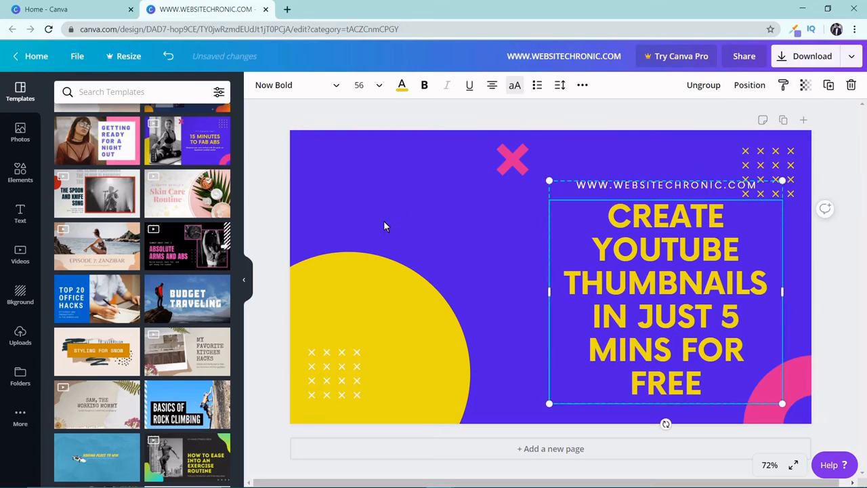
{"action": "left_click", "coordinate": [523, 255]}
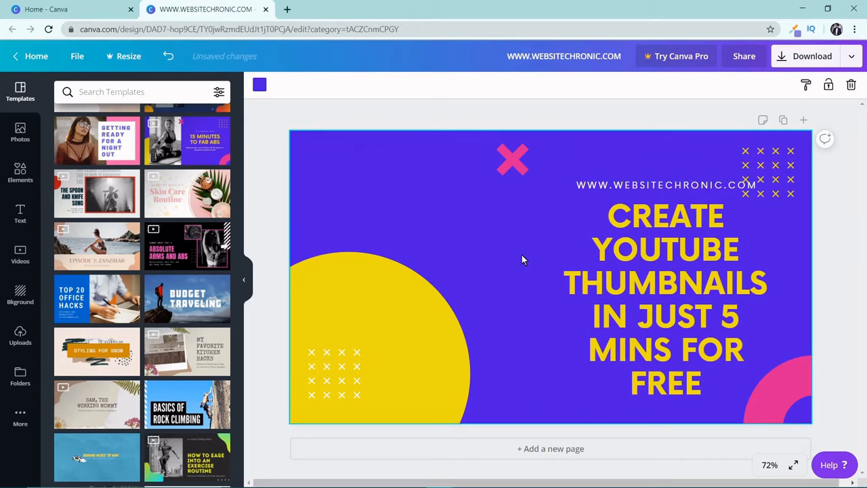
Step: Try font sizes 14 and 18 on the website address line and return it to 16
{"action": "double_click", "coordinate": [654, 276]}
{"action": "left_click", "coordinate": [658, 189]}
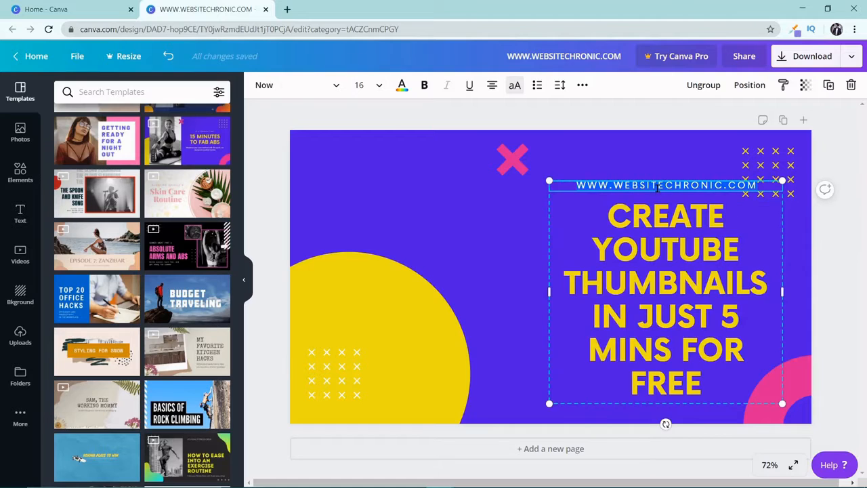
{"action": "left_click", "coordinate": [360, 84]}
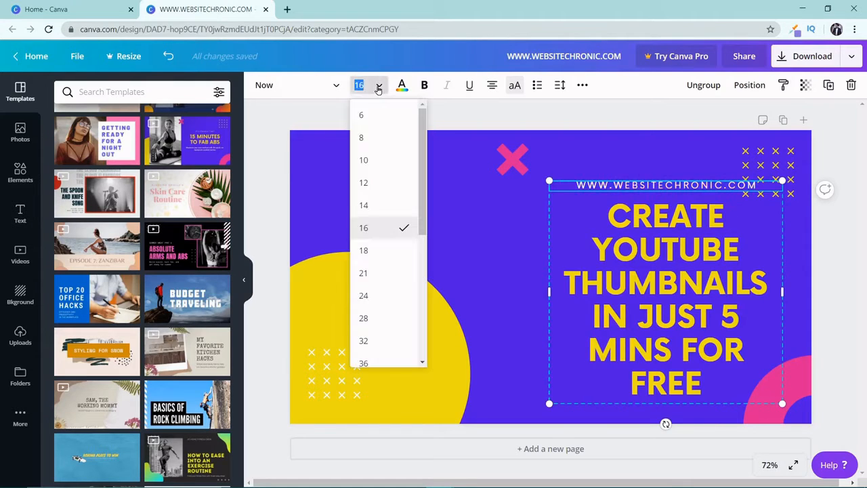
{"action": "left_click", "coordinate": [376, 204]}
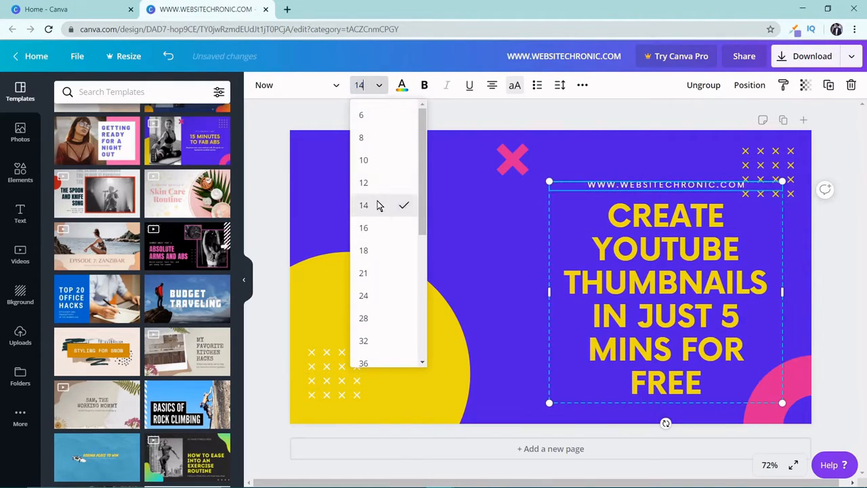
{"action": "left_click", "coordinate": [378, 86]}
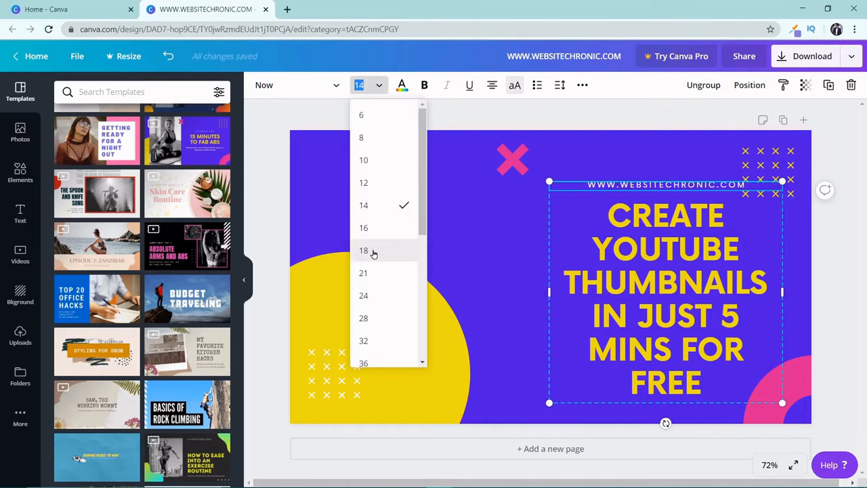
{"action": "left_click", "coordinate": [373, 250]}
{"action": "left_click", "coordinate": [378, 86]}
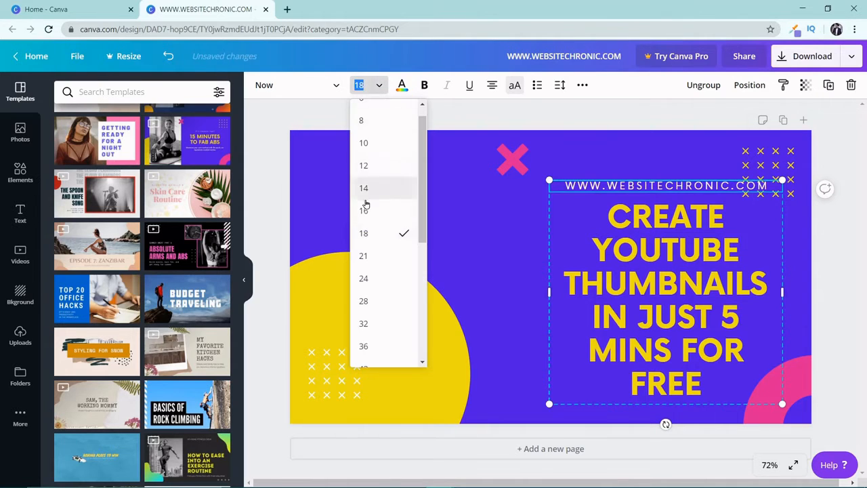
{"action": "left_click", "coordinate": [365, 212]}
Step: Look at the font sizes available for the headline and recolor its text black (#000000)
{"action": "double_click", "coordinate": [674, 256]}
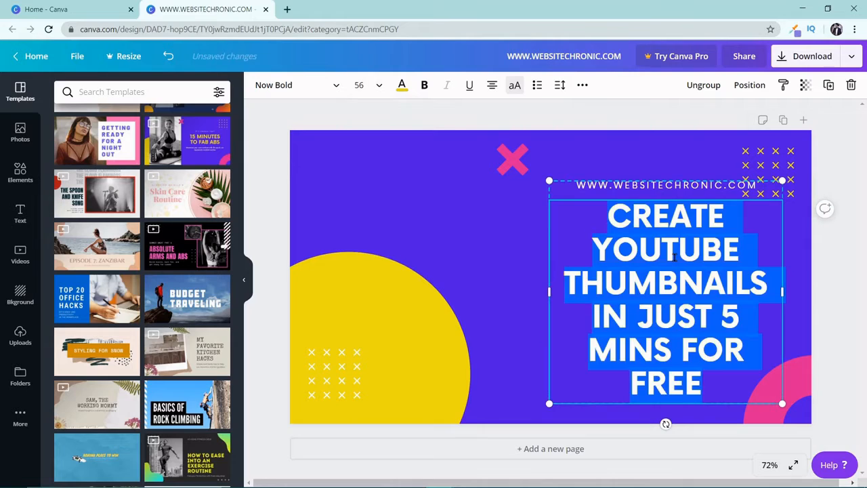
{"action": "left_click", "coordinate": [381, 88]}
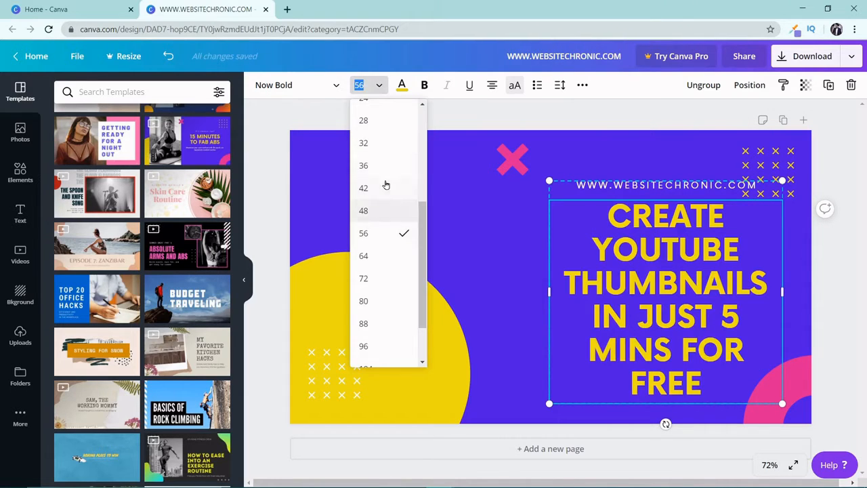
{"action": "left_click", "coordinate": [669, 242]}
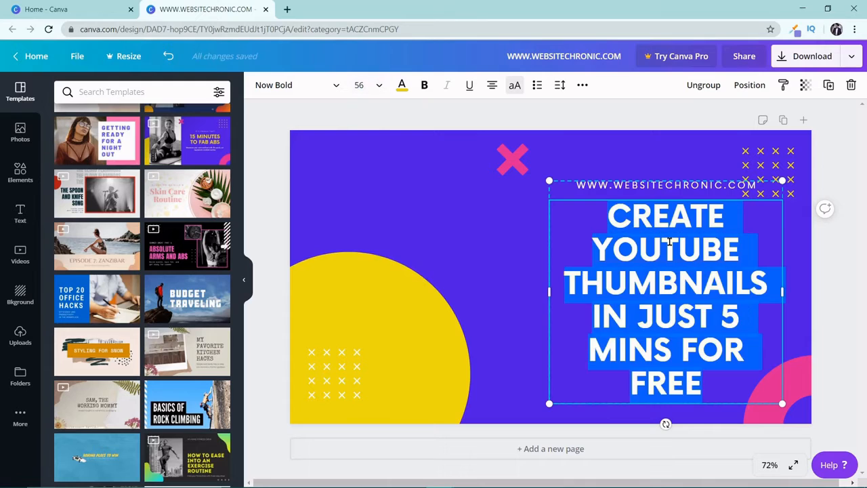
{"action": "left_click", "coordinate": [402, 87]}
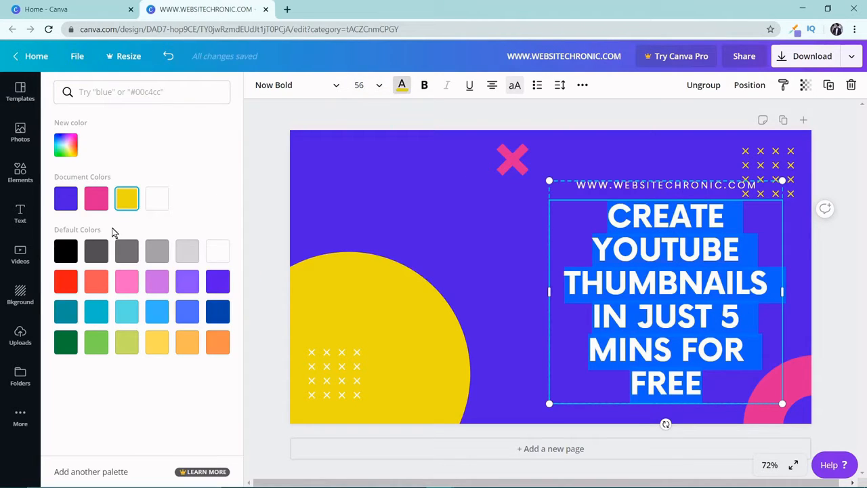
{"action": "left_click", "coordinate": [67, 251]}
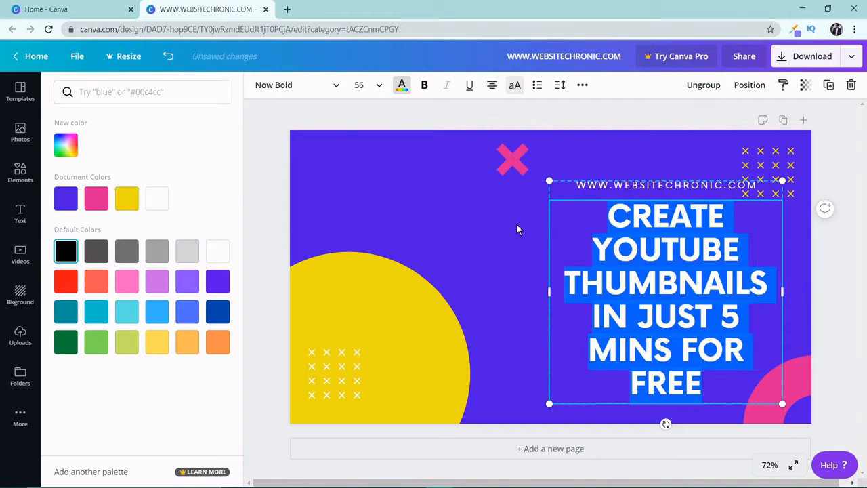
{"action": "left_click", "coordinate": [516, 224]}
{"action": "left_click", "coordinate": [568, 215]}
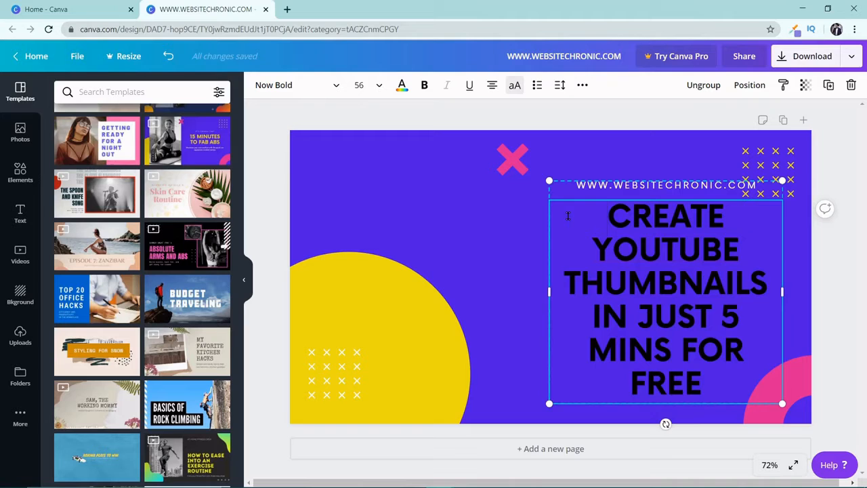
Step: Change the whole headline's text color back to the yellow document color
{"action": "triple_click", "coordinate": [648, 238]}
{"action": "left_click", "coordinate": [402, 86]}
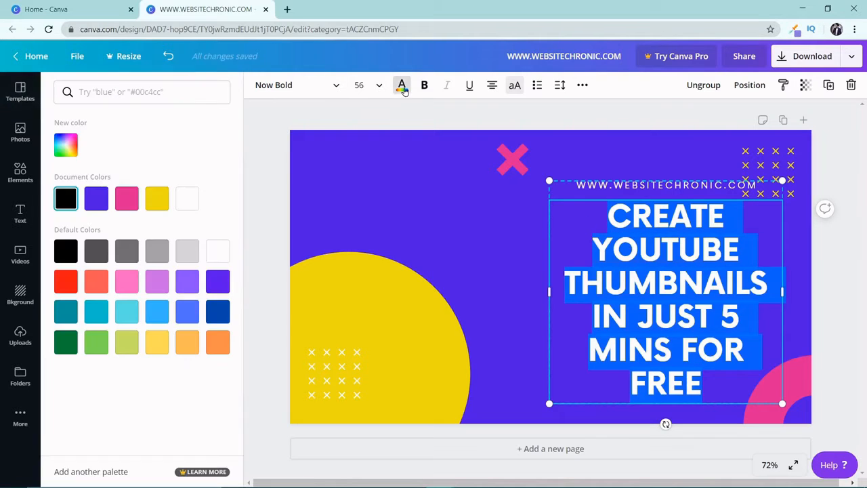
{"action": "left_click", "coordinate": [157, 198]}
{"action": "left_click", "coordinate": [474, 217]}
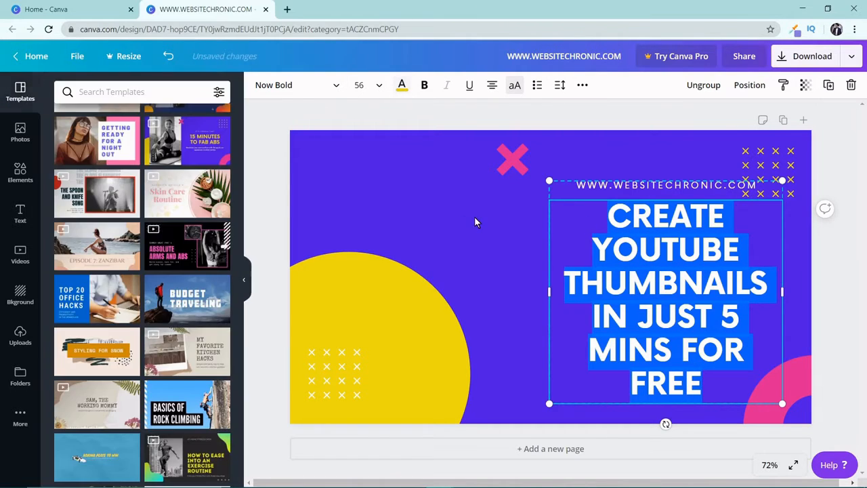
{"action": "left_click", "coordinate": [493, 215]}
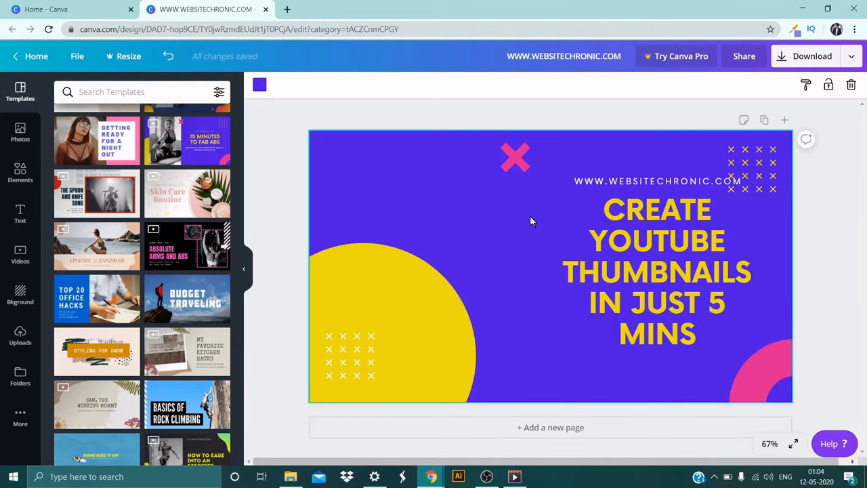
Step: Try left alignment on the headline text and switch it to right alignment
{"action": "left_click", "coordinate": [649, 271]}
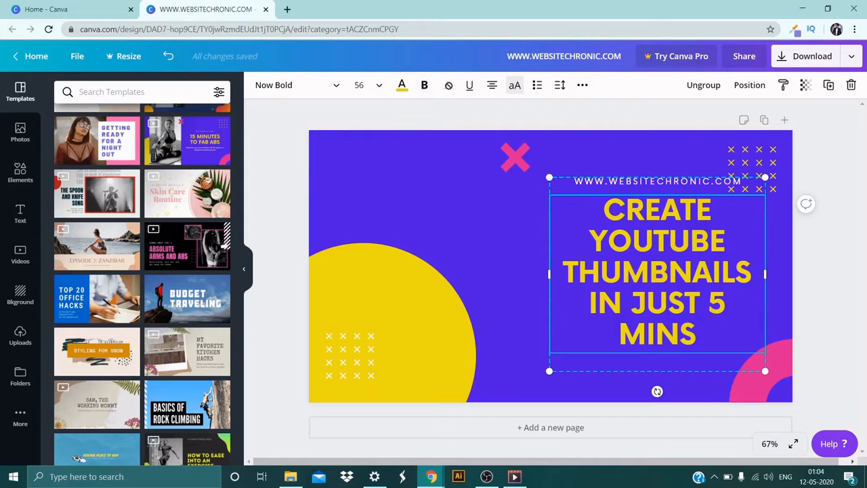
{"action": "left_click", "coordinate": [491, 87]}
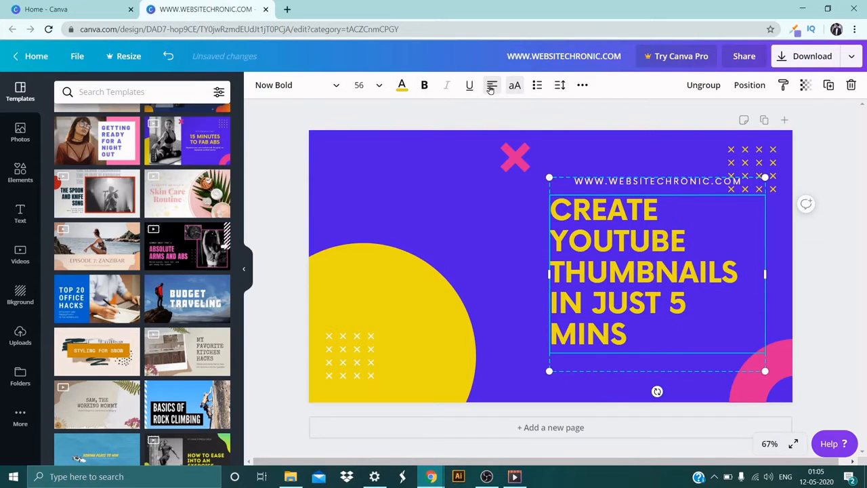
{"action": "left_click", "coordinate": [491, 87]}
{"action": "left_click", "coordinate": [491, 87]}
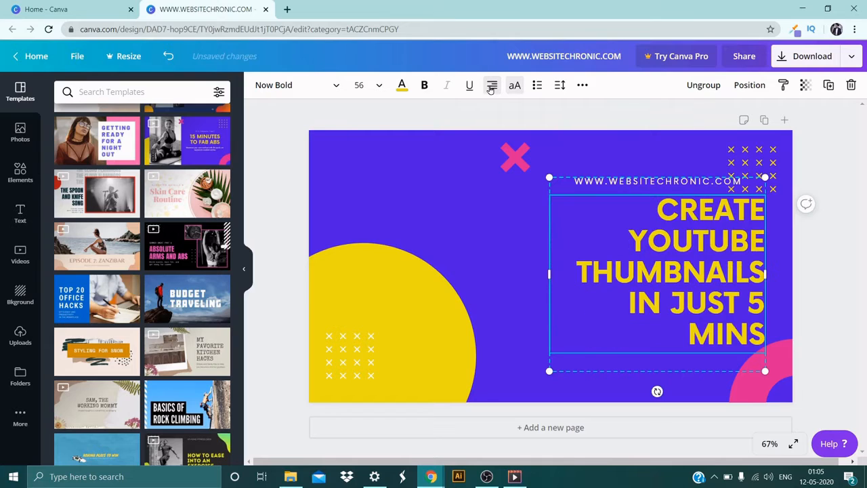
Step: Center-align the headline text and try bulleted list formatting on it
{"action": "left_click", "coordinate": [492, 87]}
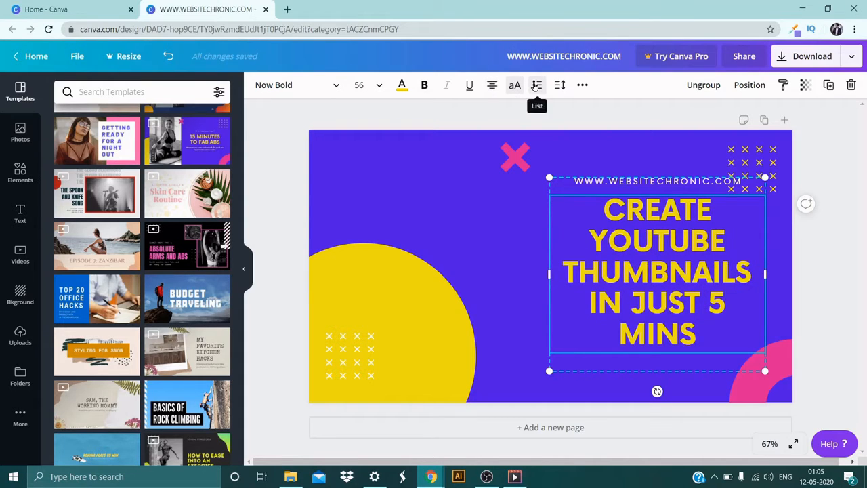
{"action": "left_click", "coordinate": [536, 86]}
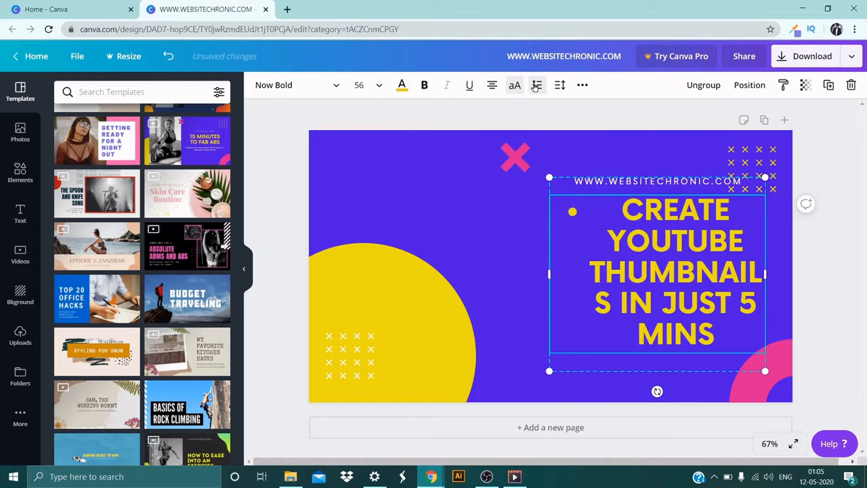
{"action": "left_click", "coordinate": [535, 86]}
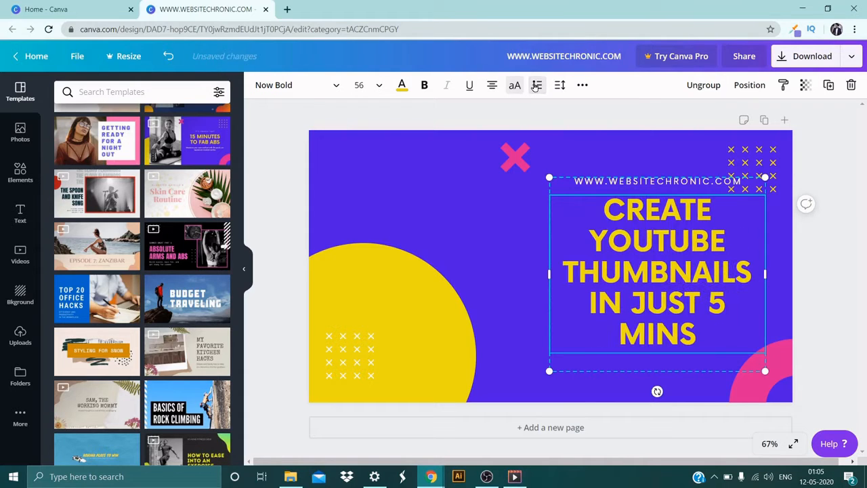
Step: Try a letter spacing of 91 and a line height of 1.02 on the headline
{"action": "left_click", "coordinate": [559, 85]}
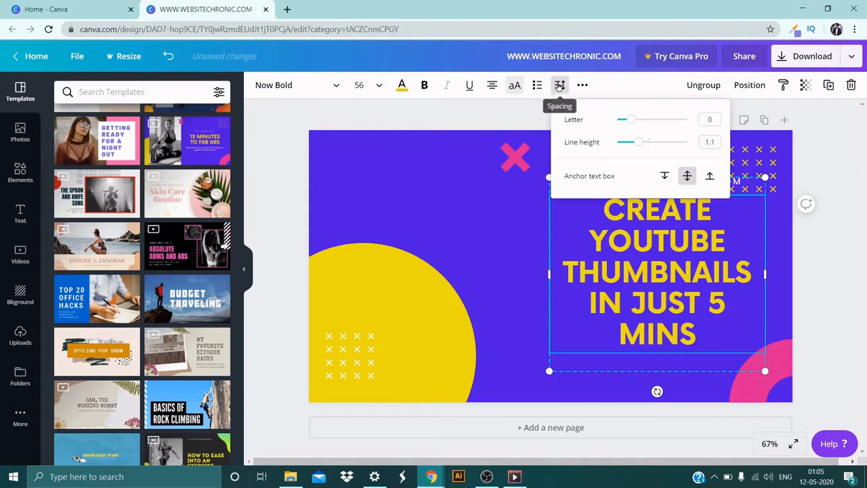
{"action": "left_click", "coordinate": [630, 121]}
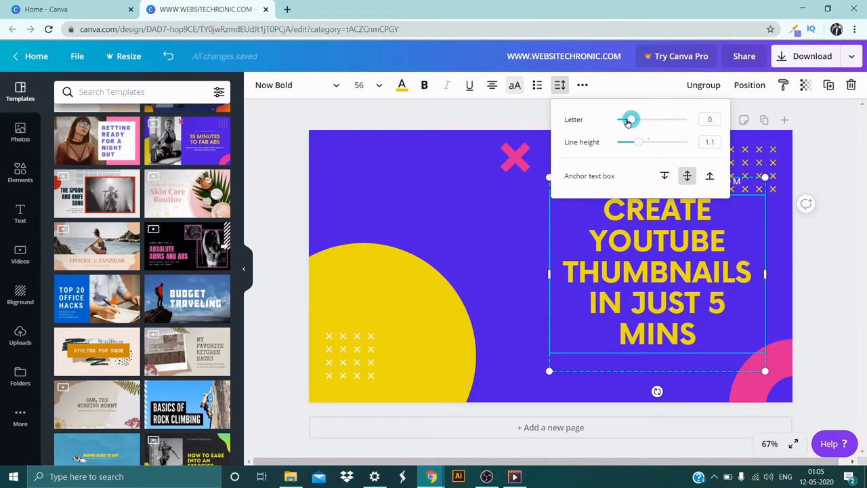
{"action": "left_click_drag", "start_coordinate": [628, 122], "coordinate": [636, 122]}
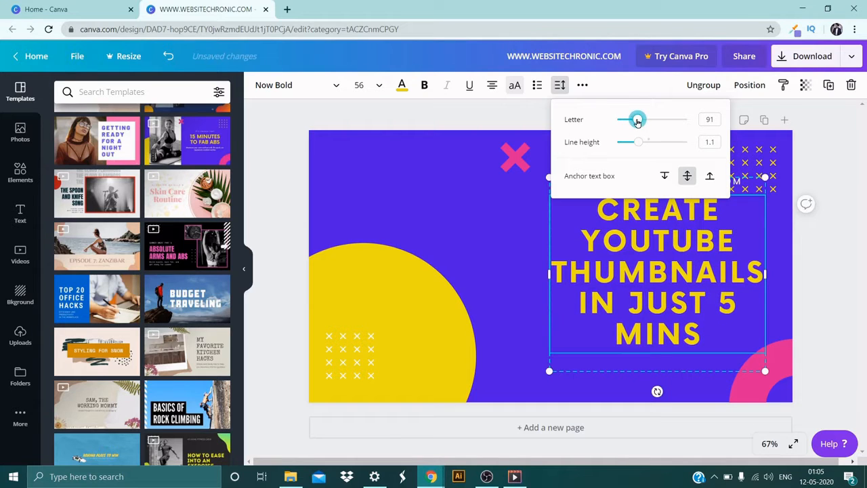
{"action": "mouse_move", "coordinate": [638, 143]}
{"action": "left_mouse_down"}
{"action": "mouse_move", "coordinate": [645, 145]}
{"action": "mouse_move", "coordinate": [636, 142]}
{"action": "left_mouse_up"}
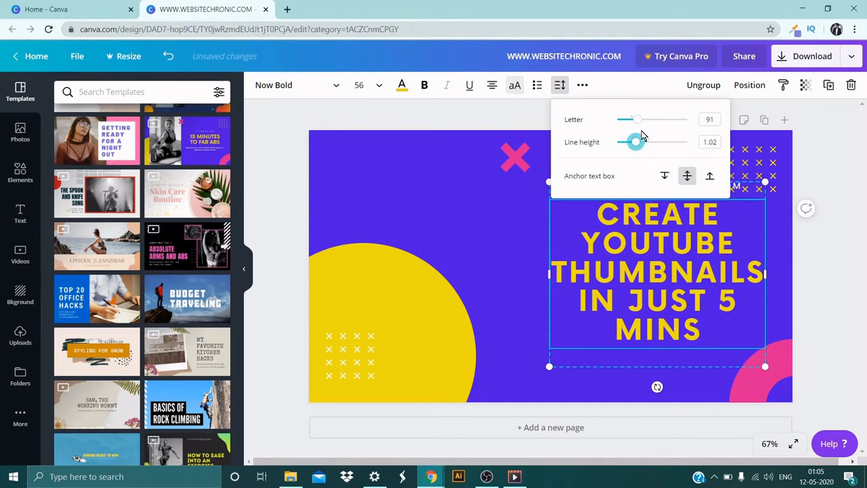
{"action": "left_click", "coordinate": [701, 118]}
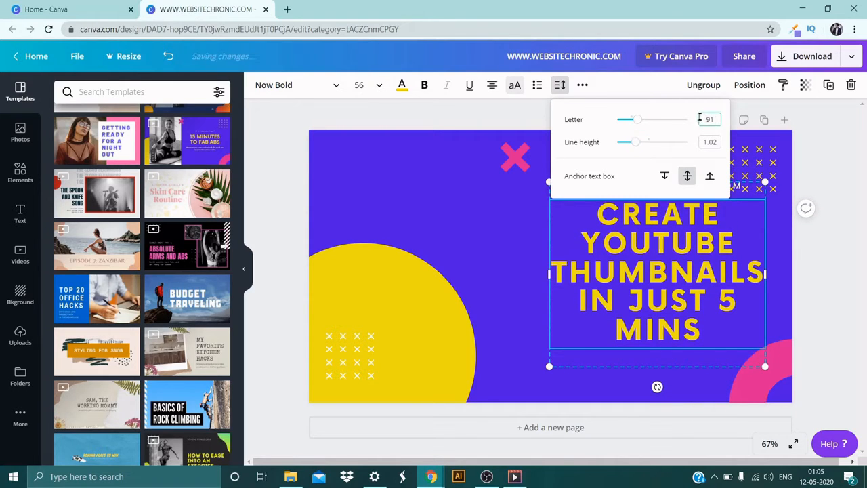
{"action": "key", "text": "BackSpace"}
{"action": "double_click", "coordinate": [717, 142]}
{"action": "type", "text": "0"}
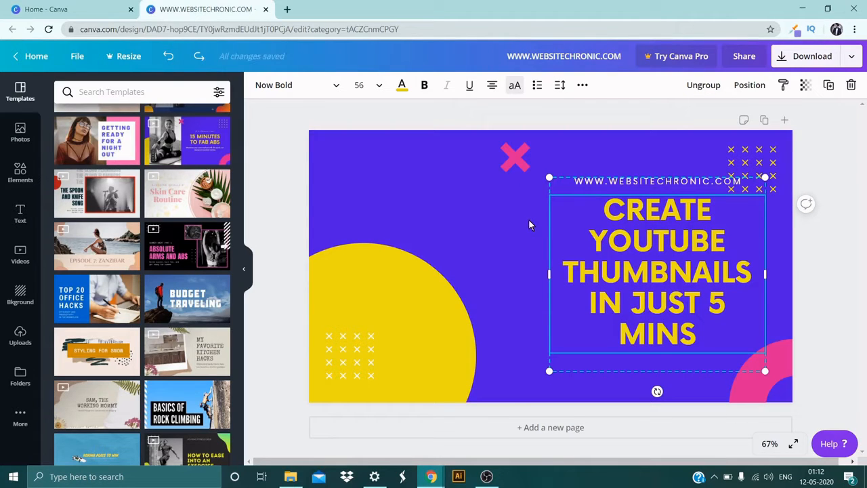
Step: Move the yellow cross pattern to the design's upper-left area and the pink X to its upper-right corner
{"action": "left_click", "coordinate": [727, 156]}
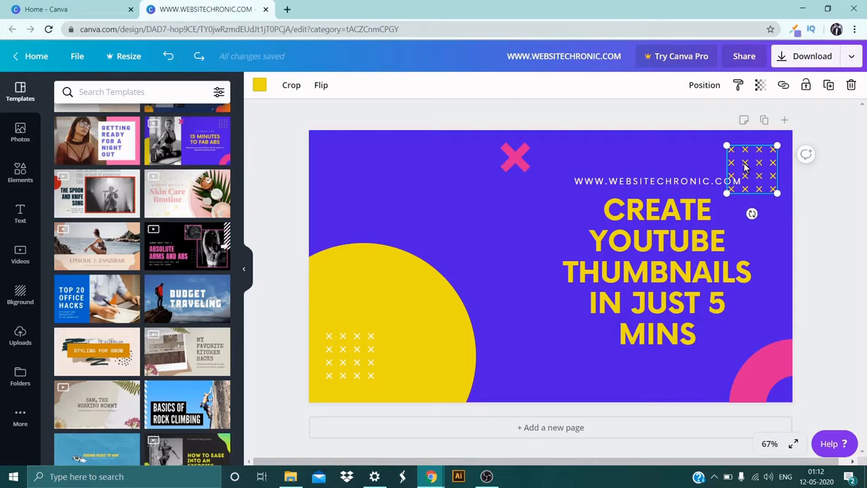
{"action": "left_click_drag", "start_coordinate": [745, 166], "coordinate": [363, 167]}
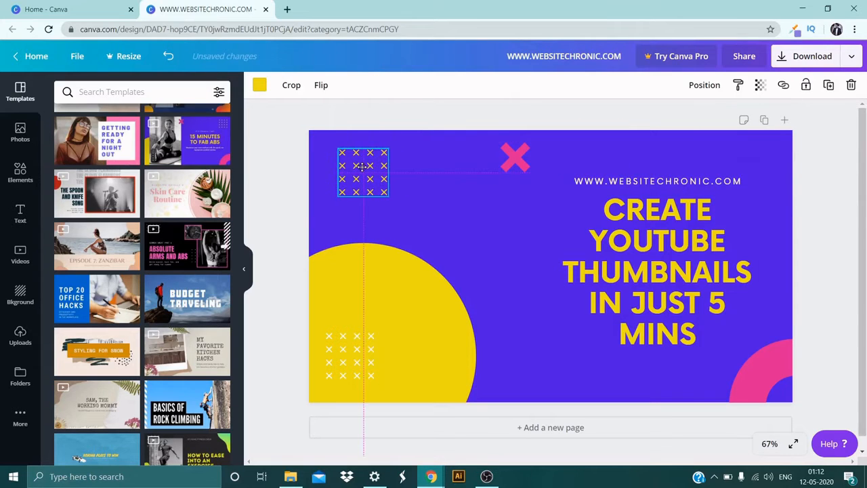
{"action": "left_click", "coordinate": [521, 152]}
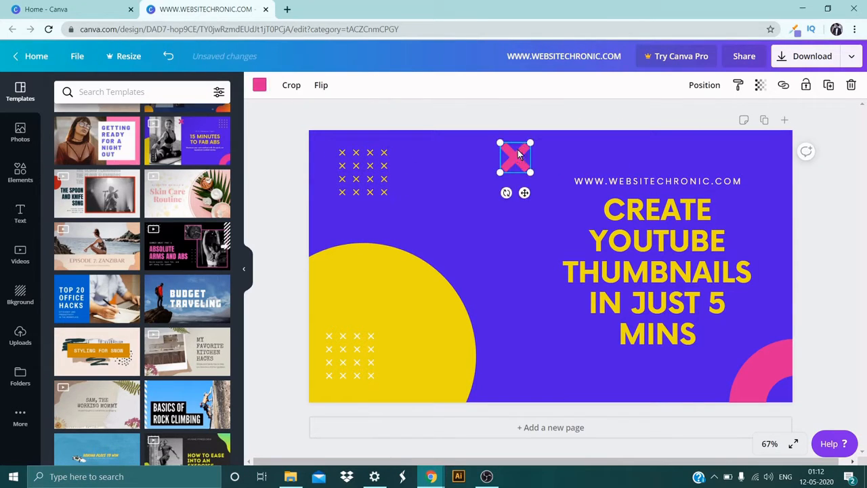
{"action": "left_click_drag", "start_coordinate": [514, 155], "coordinate": [758, 156]}
{"action": "left_click_drag", "start_coordinate": [760, 189], "coordinate": [760, 189]}
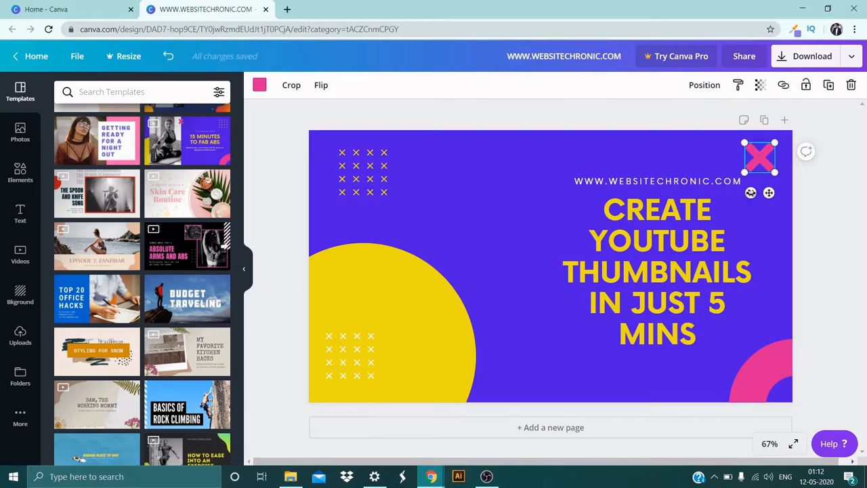
{"action": "mouse_move", "coordinate": [751, 192]}
{"action": "left_mouse_down"}
{"action": "mouse_move", "coordinate": [733, 182]}
{"action": "mouse_move", "coordinate": [750, 192]}
{"action": "left_mouse_up"}
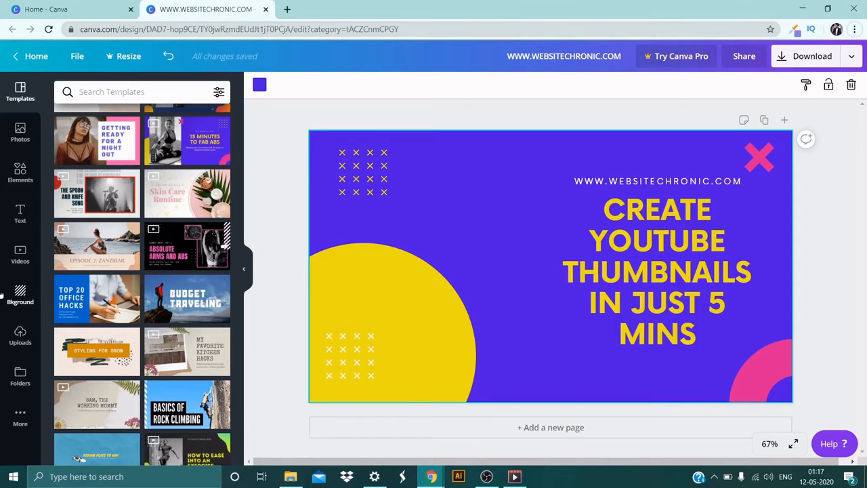
Step: Upload the photo IMG-20200511-WA0026 from the Desktop and place it on the thumbnail
{"action": "left_click", "coordinate": [20, 336]}
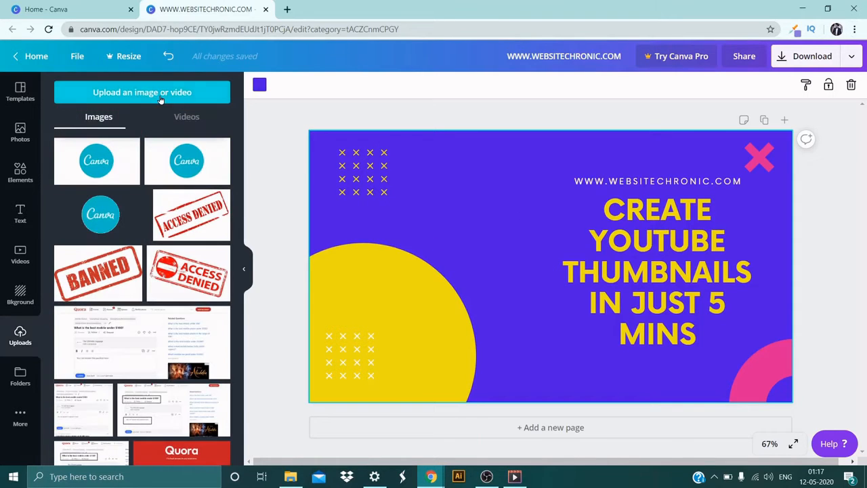
{"action": "left_click", "coordinate": [161, 96]}
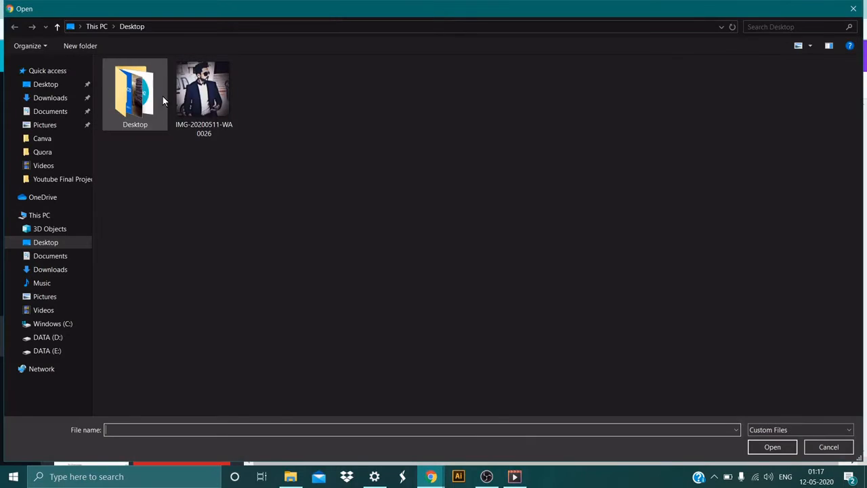
{"action": "double_click", "coordinate": [222, 96]}
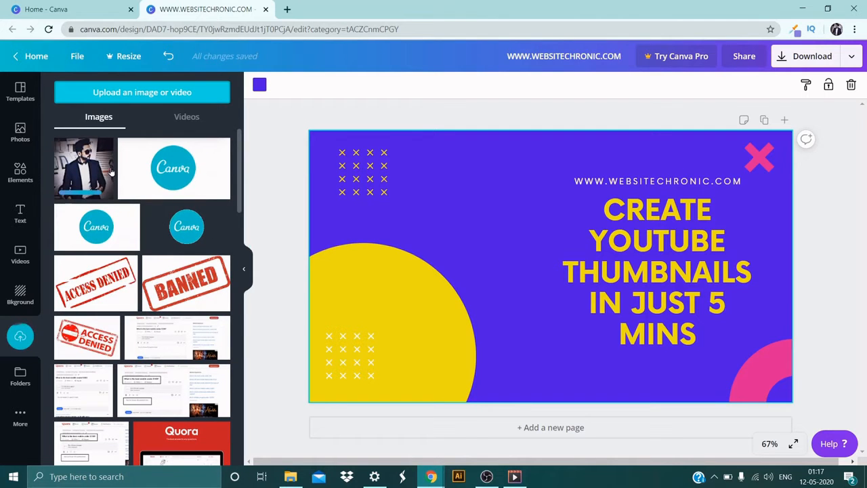
{"action": "left_click_drag", "start_coordinate": [101, 171], "coordinate": [406, 202]}
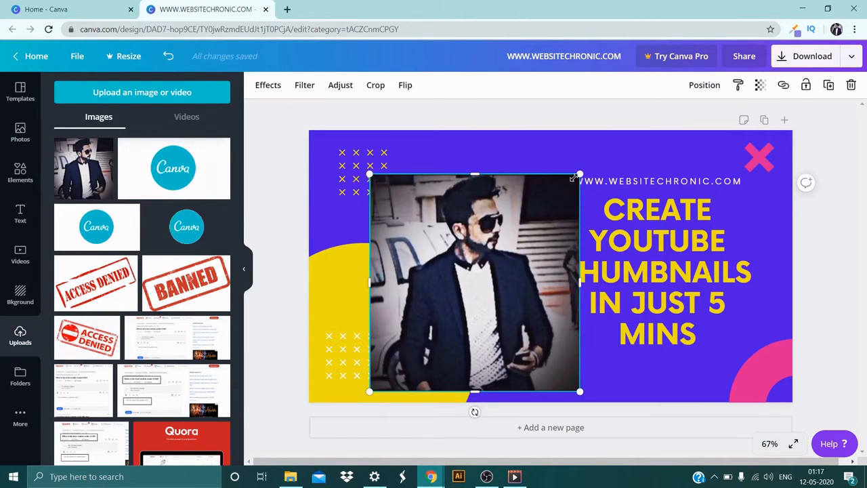
Step: Shrink and trim the man's photo to a narrower portrait and position it partly over the yellow circle
{"action": "left_click_drag", "start_coordinate": [574, 178], "coordinate": [517, 215]}
{"action": "left_click_drag", "start_coordinate": [372, 299], "coordinate": [384, 254]}
{"action": "left_click_drag", "start_coordinate": [526, 254], "coordinate": [517, 253]}
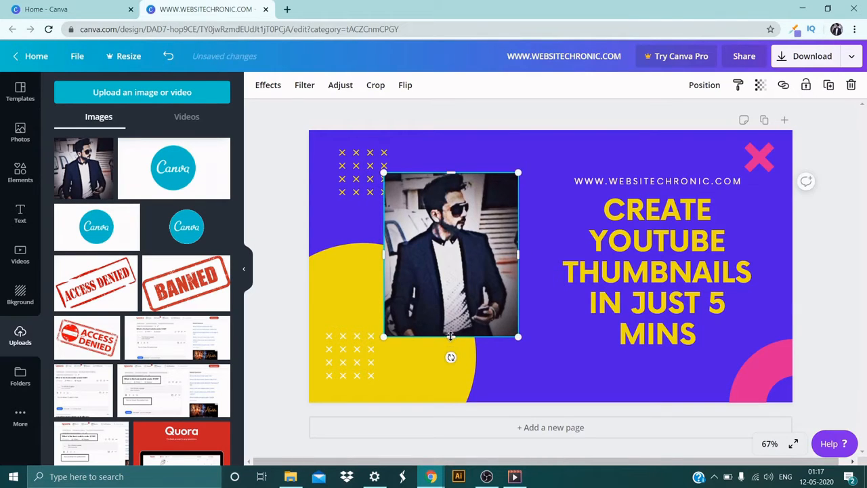
{"action": "left_click_drag", "start_coordinate": [451, 335], "coordinate": [450, 331]}
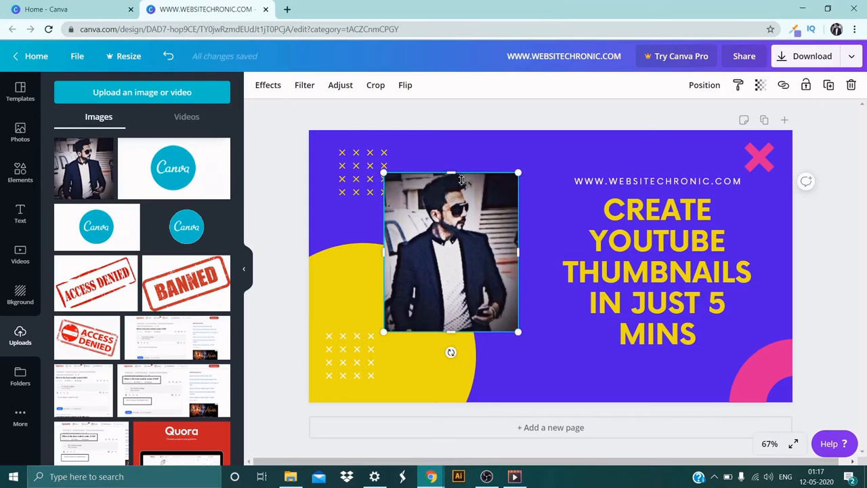
{"action": "left_click_drag", "start_coordinate": [460, 180], "coordinate": [457, 172]}
{"action": "left_click_drag", "start_coordinate": [438, 248], "coordinate": [425, 263]}
Step: Shift the website and headline text group slightly lower and nudge the photo to balance the layout
{"action": "left_click", "coordinate": [647, 246]}
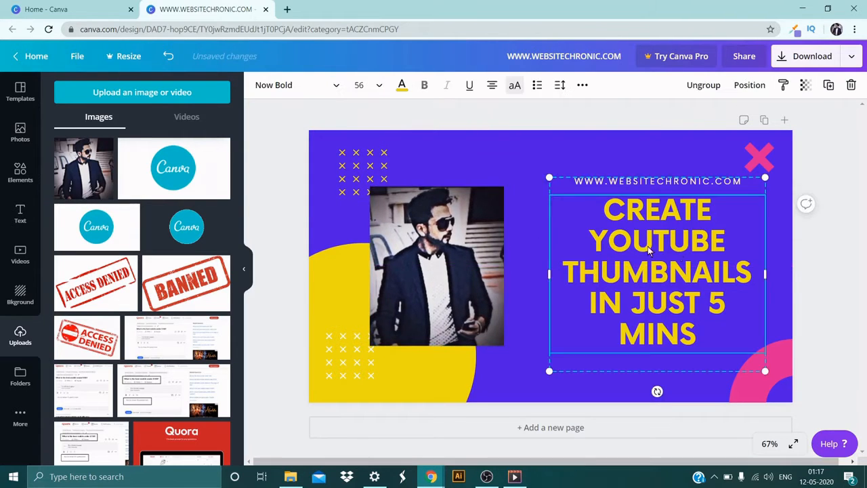
{"action": "left_click_drag", "start_coordinate": [678, 256], "coordinate": [668, 270]}
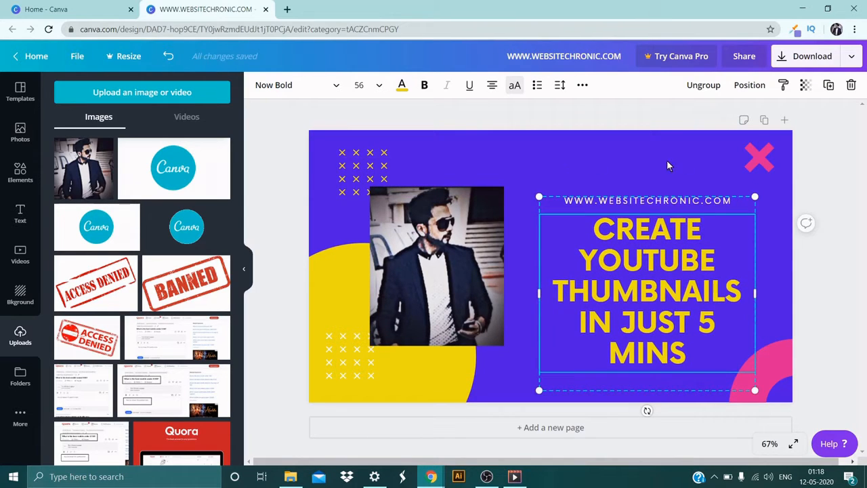
{"action": "left_click", "coordinate": [421, 247]}
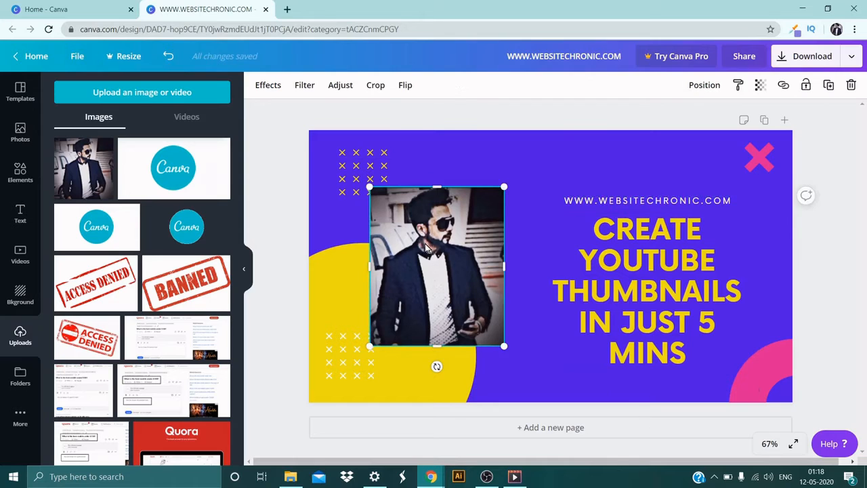
{"action": "left_click_drag", "start_coordinate": [425, 246], "coordinate": [423, 246]}
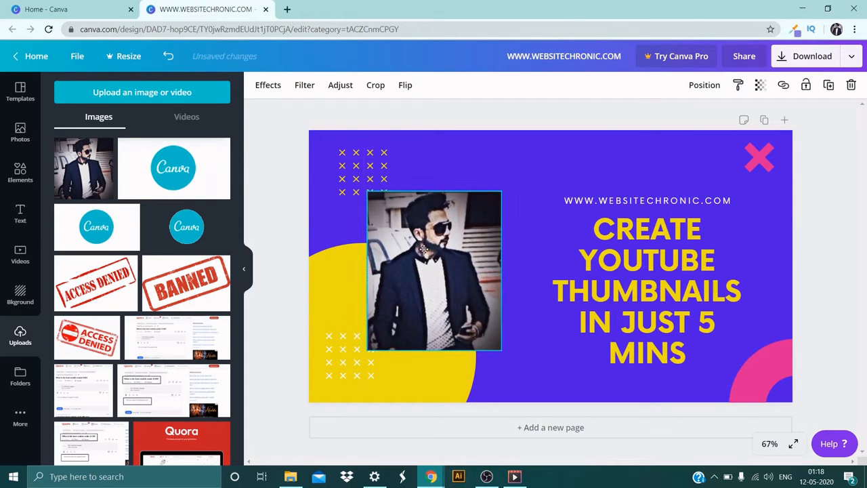
{"action": "left_click", "coordinate": [615, 232]}
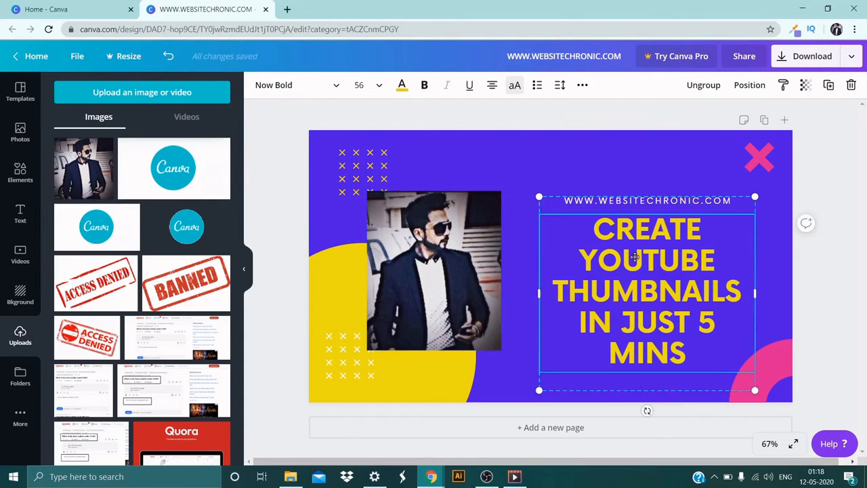
{"action": "left_click_drag", "start_coordinate": [635, 259], "coordinate": [640, 254]}
{"action": "left_click", "coordinate": [509, 256]}
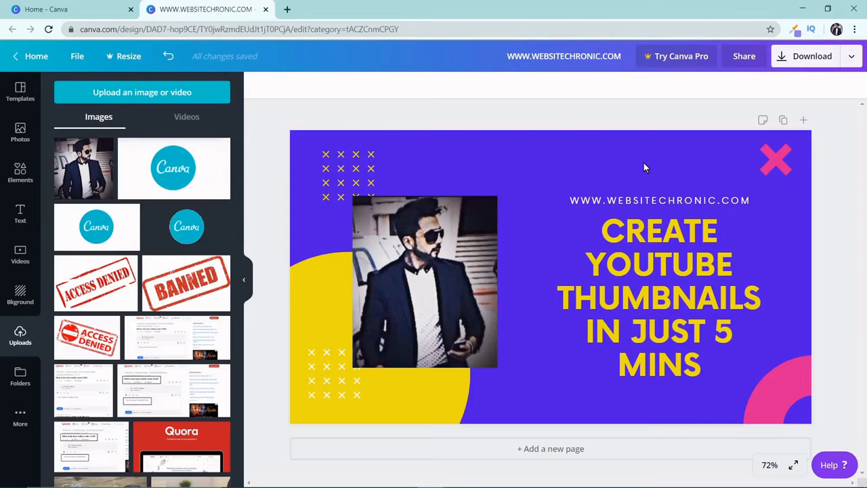
Step: Add the uploaded Canva logo with the white background, shrink it and place it above the headline
{"action": "left_click", "coordinate": [173, 168]}
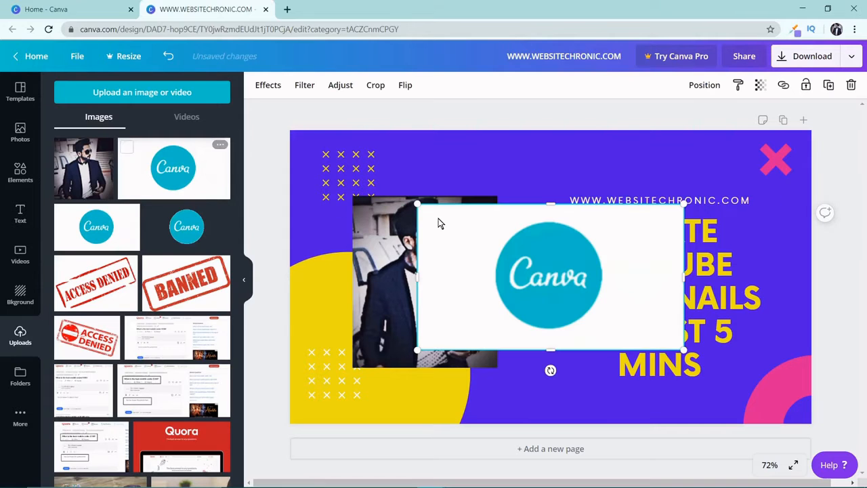
{"action": "left_click_drag", "start_coordinate": [412, 205], "coordinate": [657, 171]}
{"action": "left_click_drag", "start_coordinate": [596, 137], "coordinate": [608, 153]}
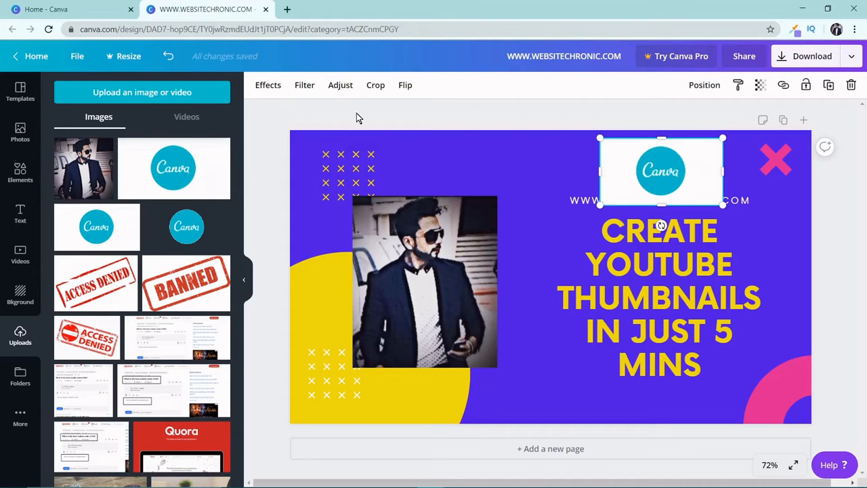
Step: Switch to the Canva home tab and open the LunaPic photo editor at lunapic.com there
{"action": "left_click", "coordinate": [58, 8]}
{"action": "left_click", "coordinate": [167, 26]}
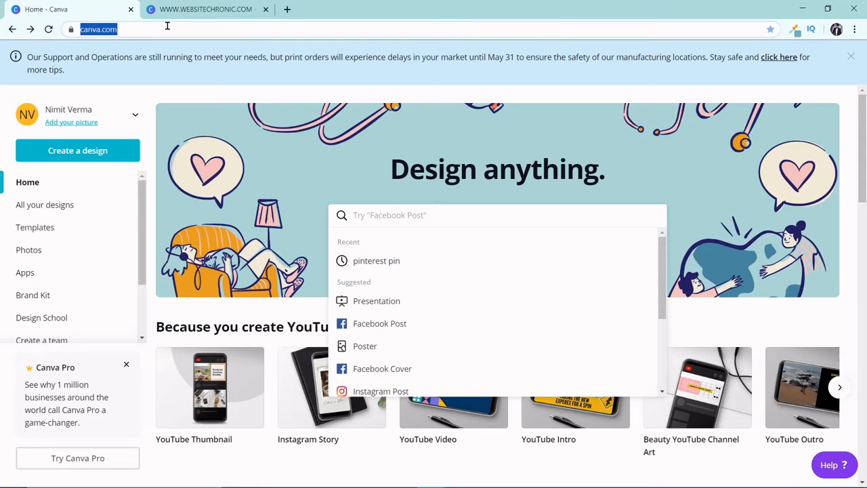
{"action": "type", "text": "lunapi"}
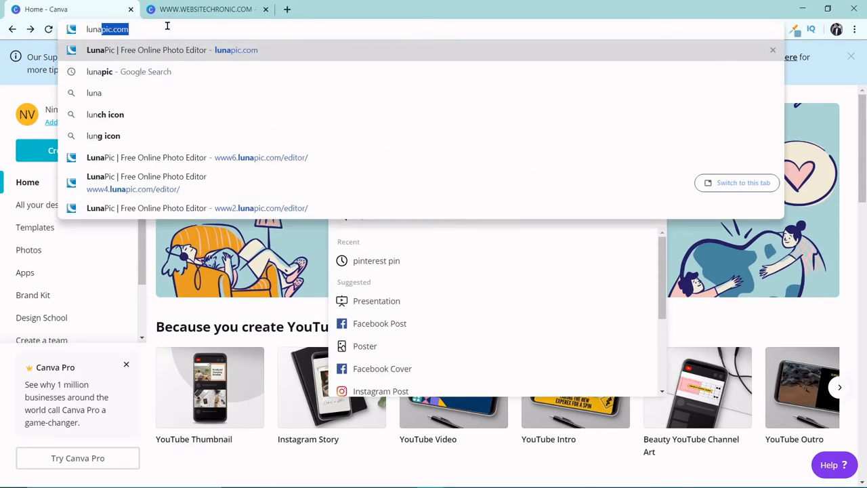
{"action": "type", "text": "c"}
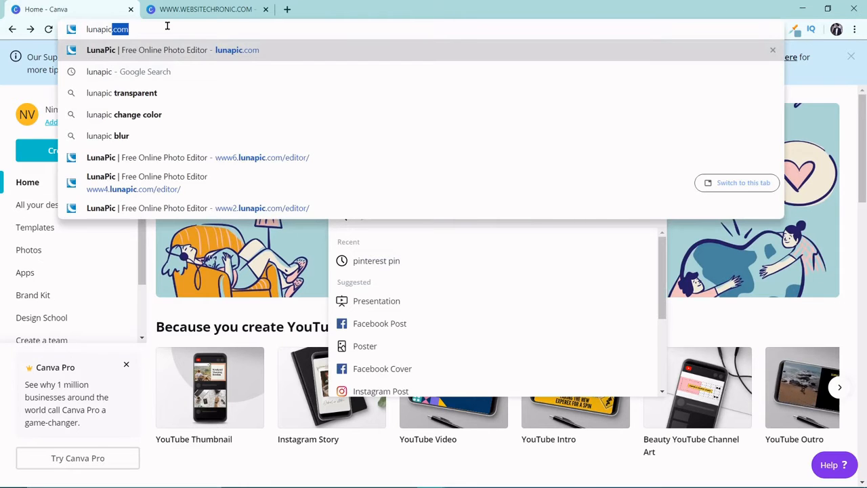
{"action": "key", "text": "Return"}
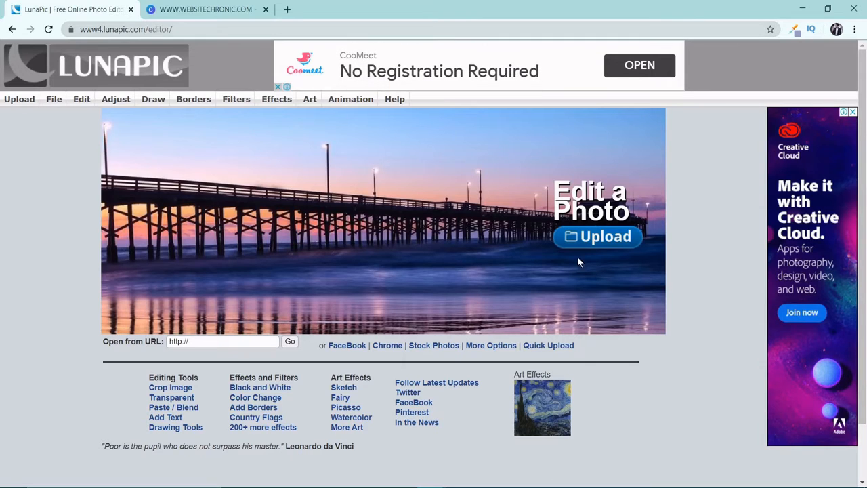
Step: Upload the Canva logo image to LunaPic for editing
{"action": "left_click", "coordinate": [593, 235]}
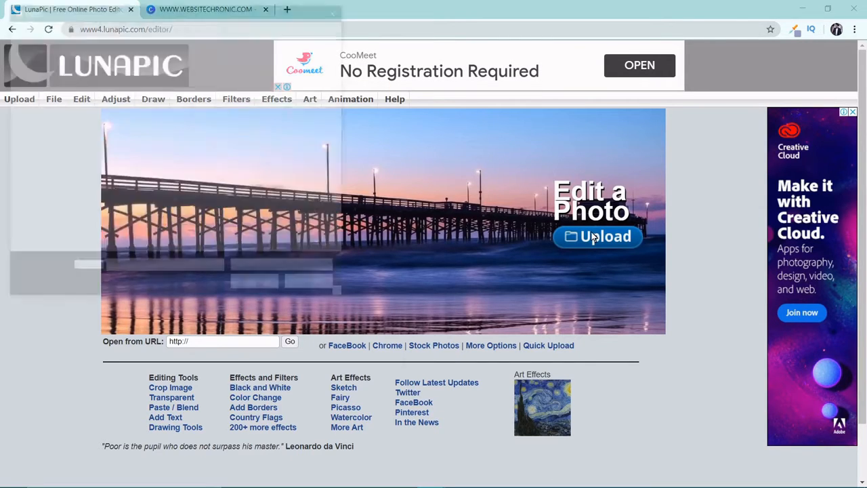
{"action": "double_click", "coordinate": [217, 103]}
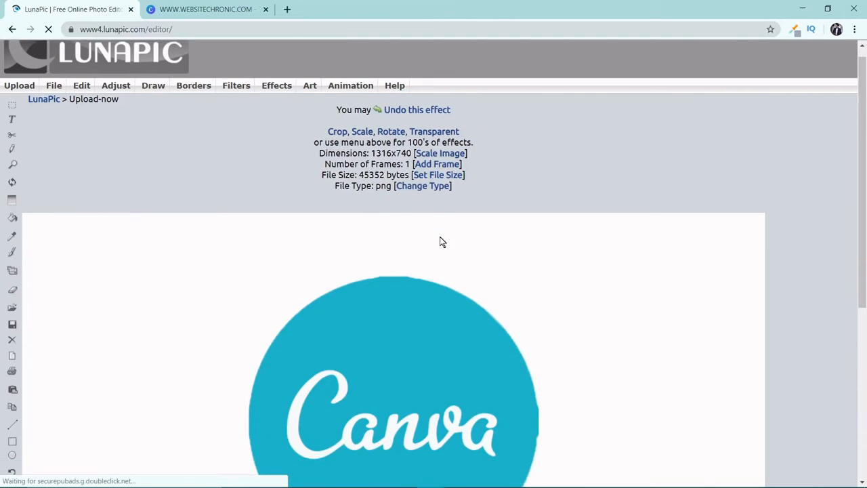
{"action": "scroll", "coordinate": [440, 242], "scroll_direction": "down", "scroll_amount": 4}
{"action": "scroll", "coordinate": [439, 242], "scroll_direction": "up", "scroll_amount": 3}
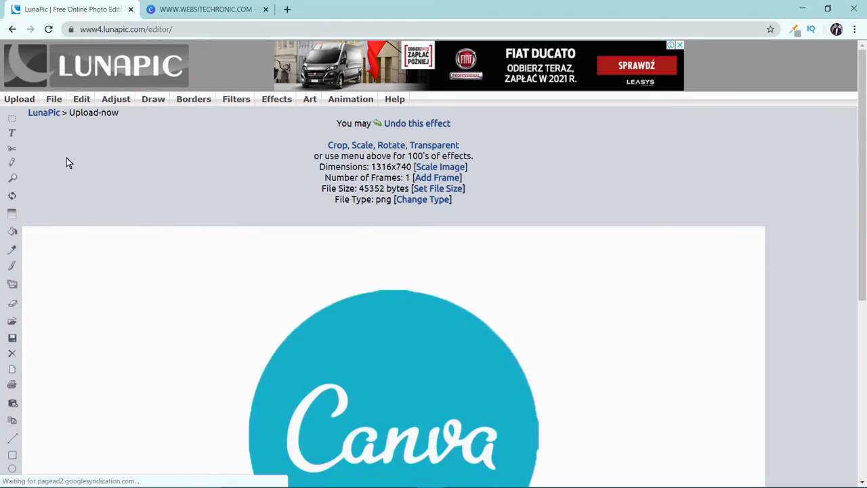
Step: Make the white background around the Canva logo transparent with LunaPic's Transparent Background tool
{"action": "left_click", "coordinate": [81, 101]}
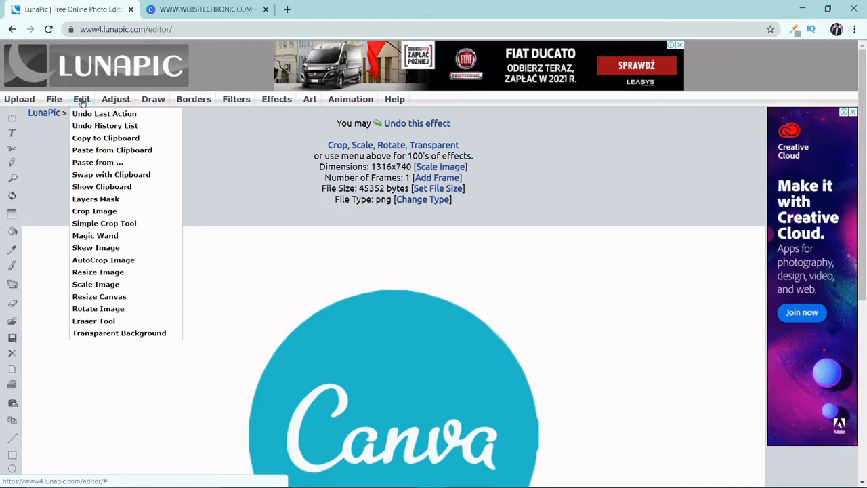
{"action": "left_click", "coordinate": [132, 333]}
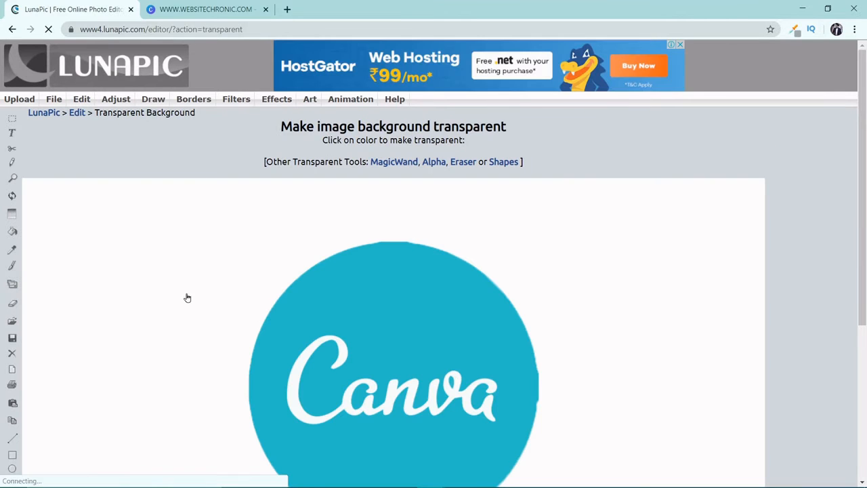
{"action": "scroll", "coordinate": [237, 258], "scroll_direction": "down", "scroll_amount": 4}
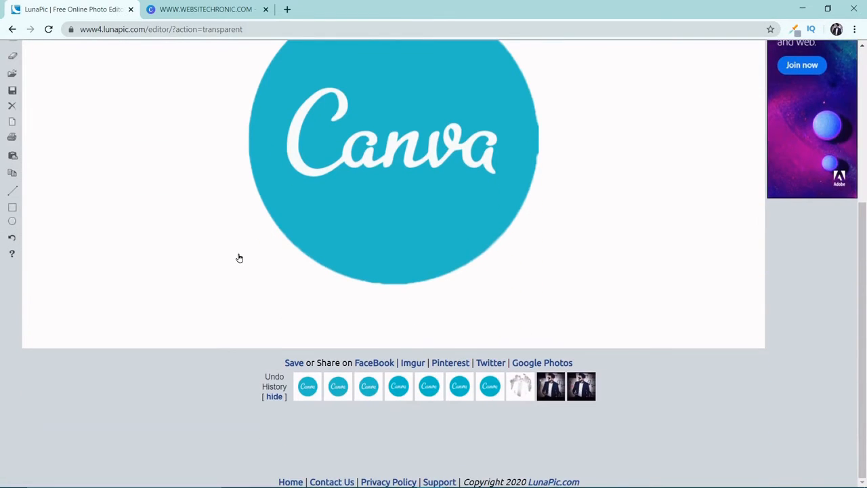
{"action": "scroll", "coordinate": [239, 258], "scroll_direction": "up", "scroll_amount": 4}
{"action": "scroll", "coordinate": [239, 258], "scroll_direction": "down", "scroll_amount": 4}
{"action": "scroll", "coordinate": [199, 222], "scroll_direction": "up", "scroll_amount": 4}
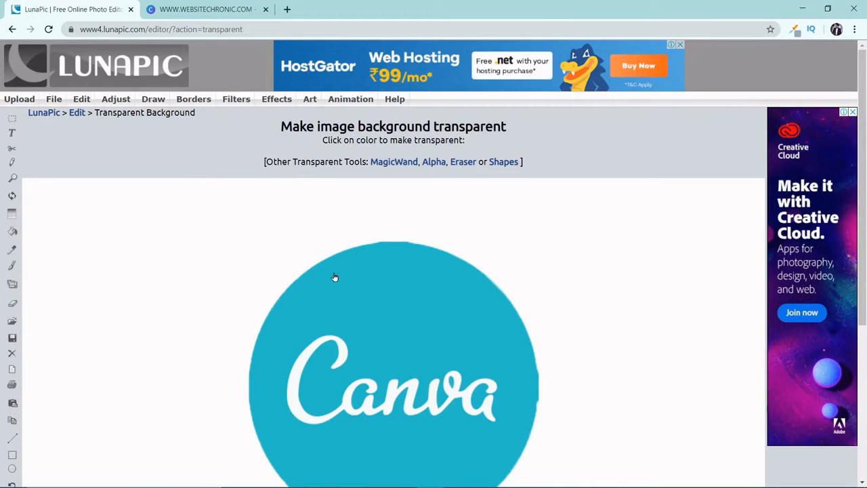
{"action": "scroll", "coordinate": [334, 275], "scroll_direction": "down", "scroll_amount": 3}
{"action": "scroll", "coordinate": [475, 301], "scroll_direction": "up", "scroll_amount": 2}
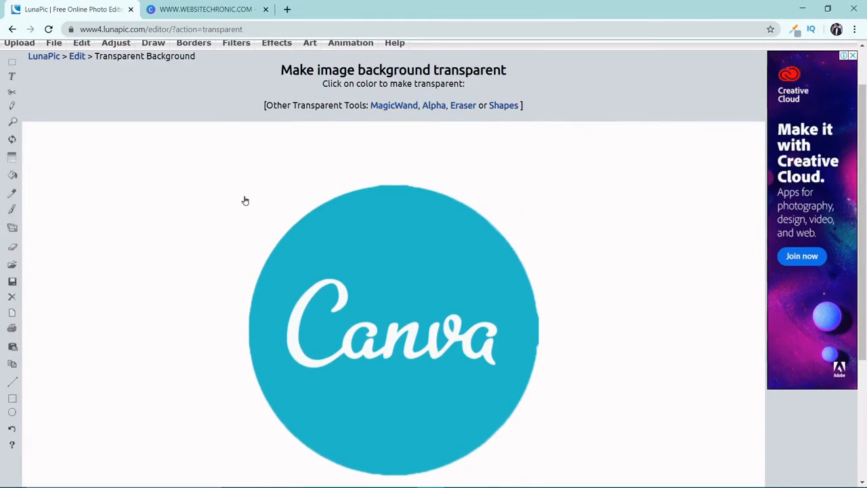
{"action": "left_click", "coordinate": [228, 182]}
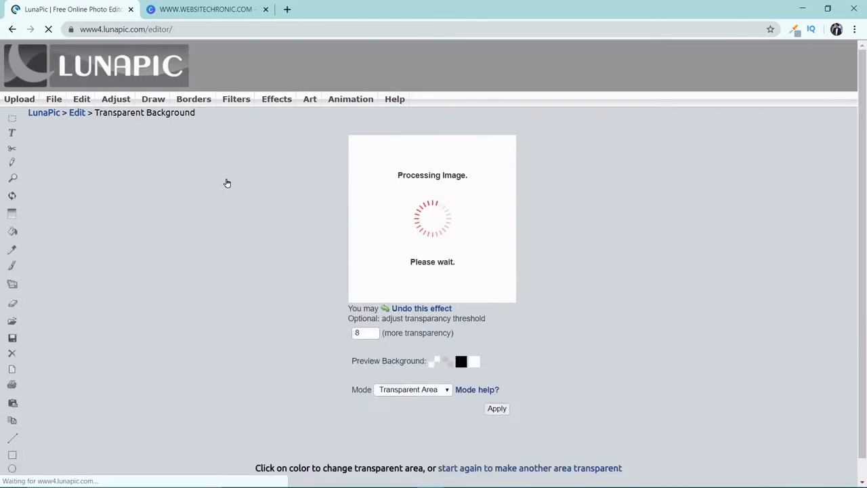
Step: Apply the Transparent Area mode to the logo and save the edited image to the computer
{"action": "scroll", "coordinate": [560, 266], "scroll_direction": "down", "scroll_amount": 2}
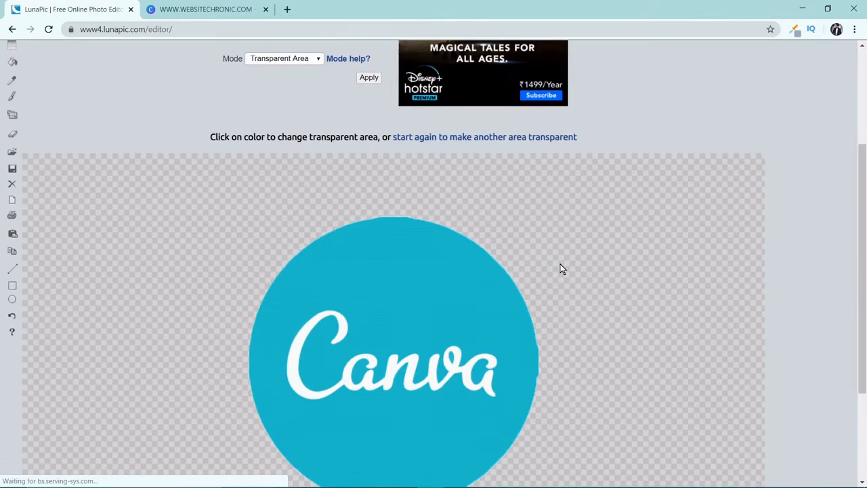
{"action": "scroll", "coordinate": [566, 263], "scroll_direction": "down", "scroll_amount": 2}
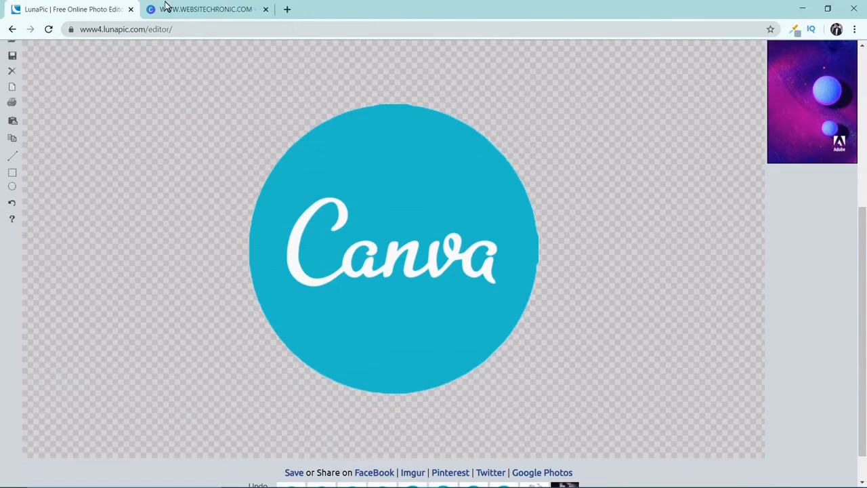
{"action": "left_click", "coordinate": [357, 349]}
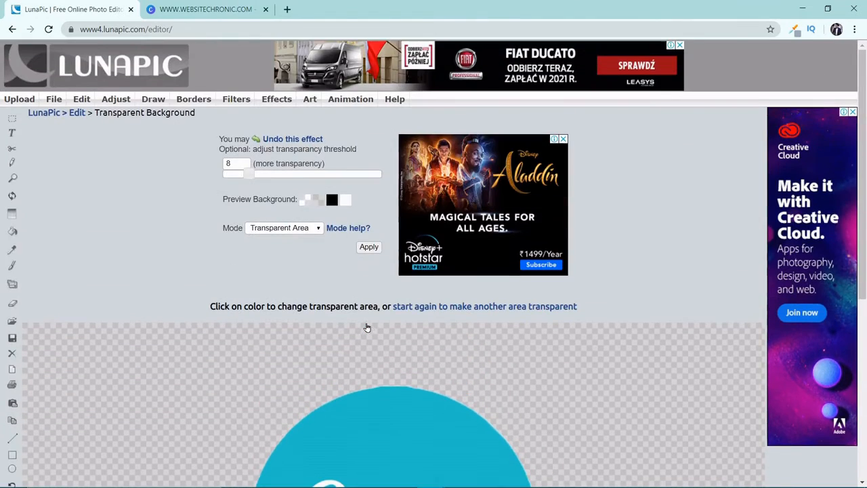
{"action": "left_click", "coordinate": [366, 249]}
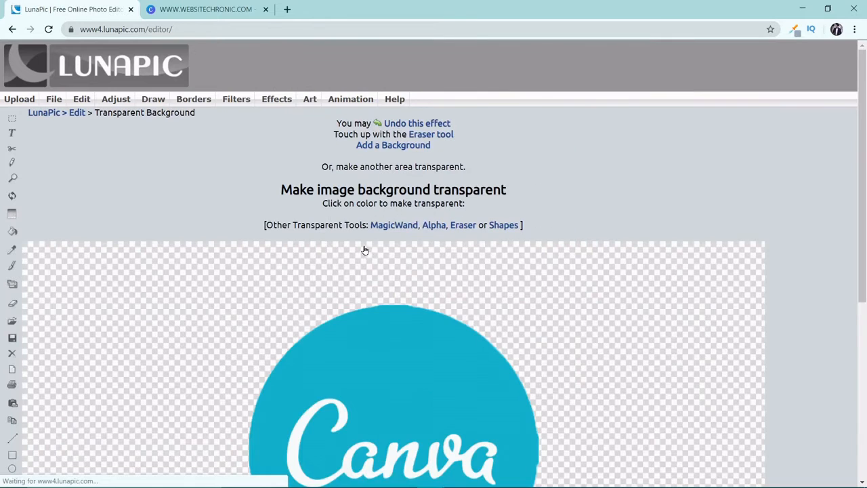
{"action": "scroll", "coordinate": [364, 249], "scroll_direction": "down", "scroll_amount": 5}
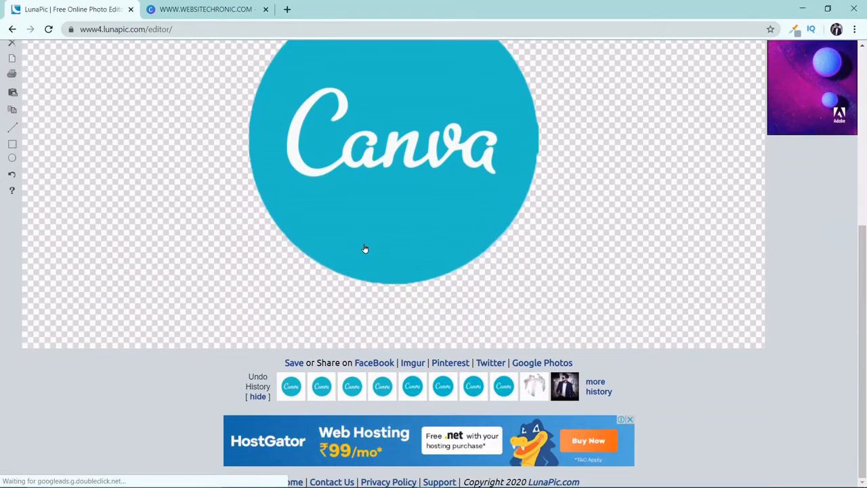
{"action": "left_click", "coordinate": [293, 363]}
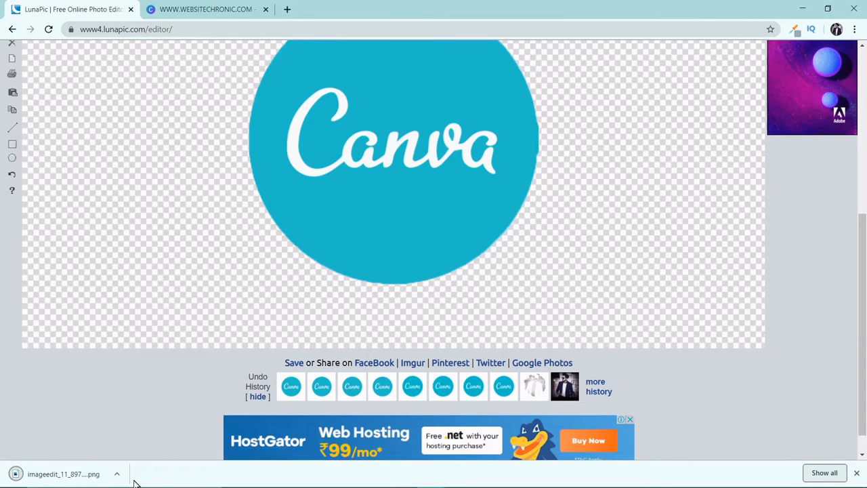
Step: Open the downloaded logo image to check its transparent background, and return to the browser
{"action": "left_click", "coordinate": [117, 473]}
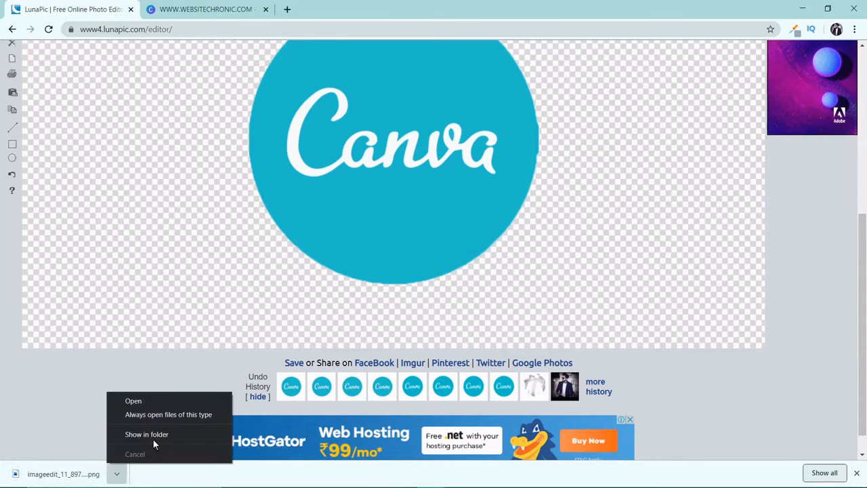
{"action": "left_click", "coordinate": [157, 400]}
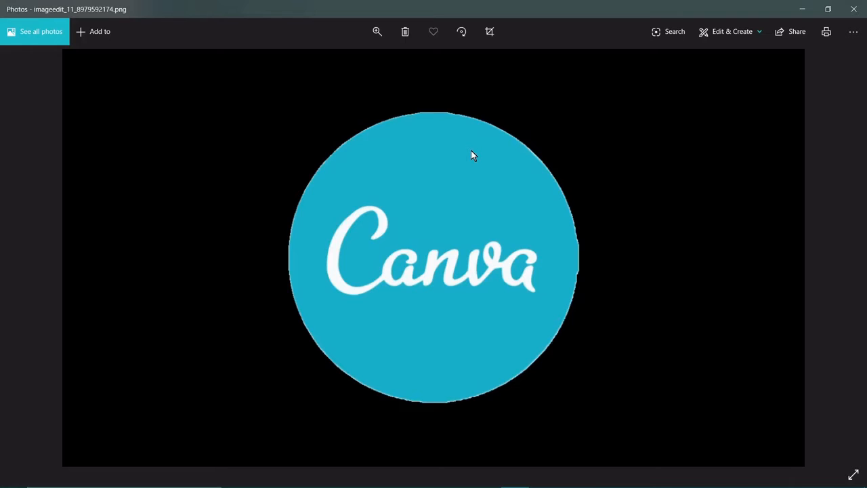
{"action": "key", "text": "alt+Tab"}
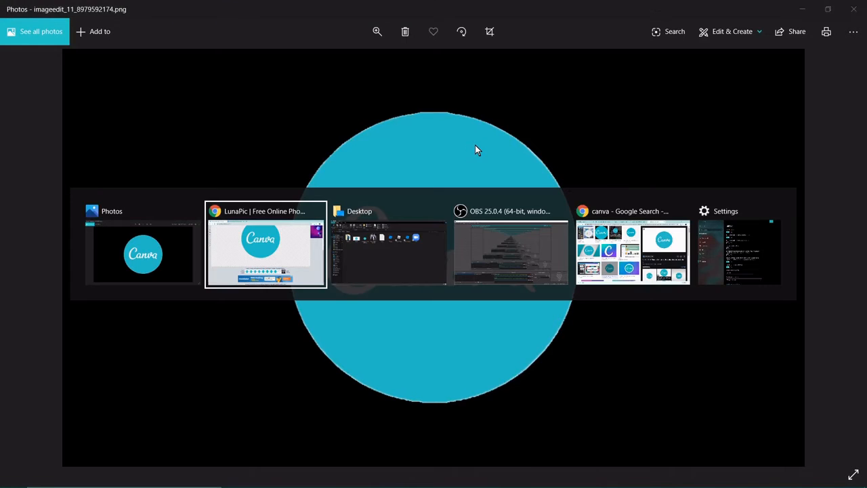
{"action": "left_click", "coordinate": [195, 8]}
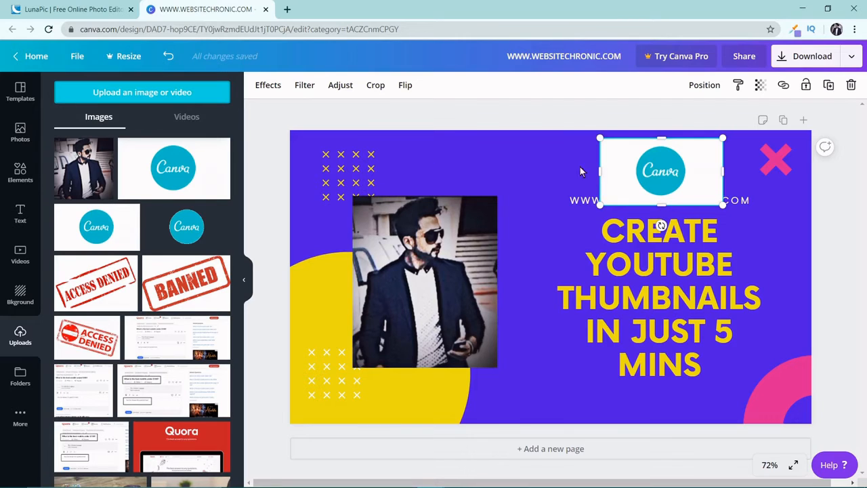
{"action": "key", "text": "Delete"}
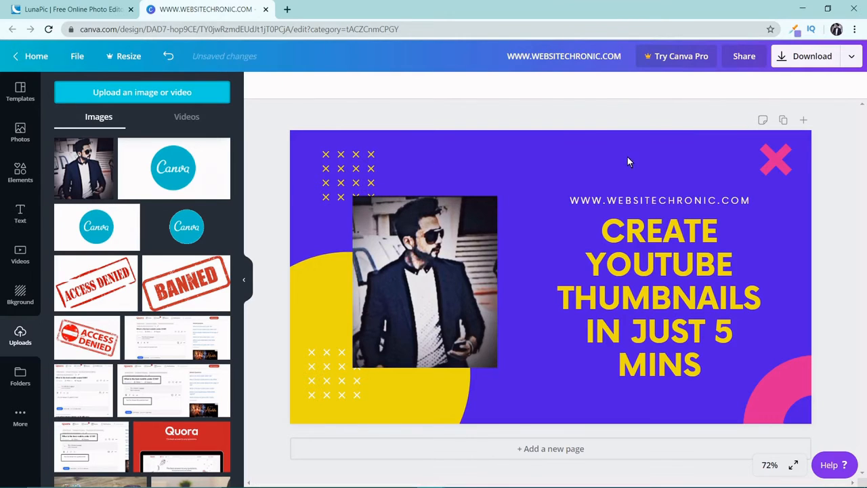
{"action": "left_click", "coordinate": [290, 477]}
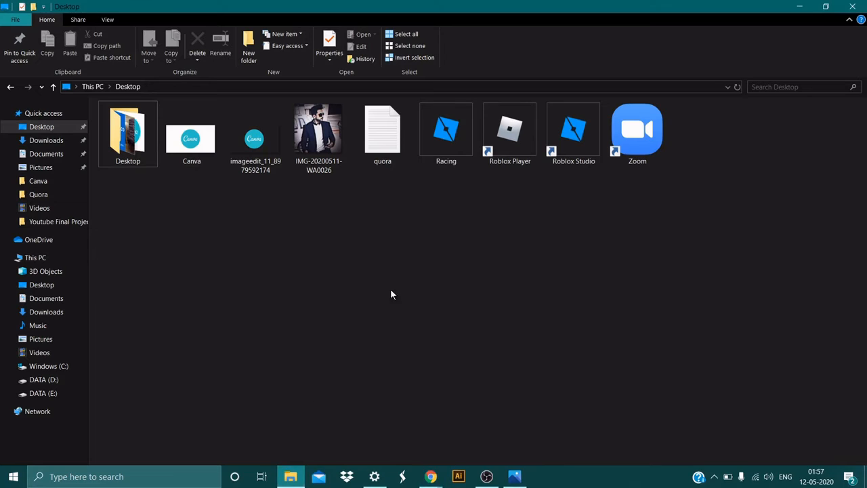
{"action": "double_click", "coordinate": [464, 5]}
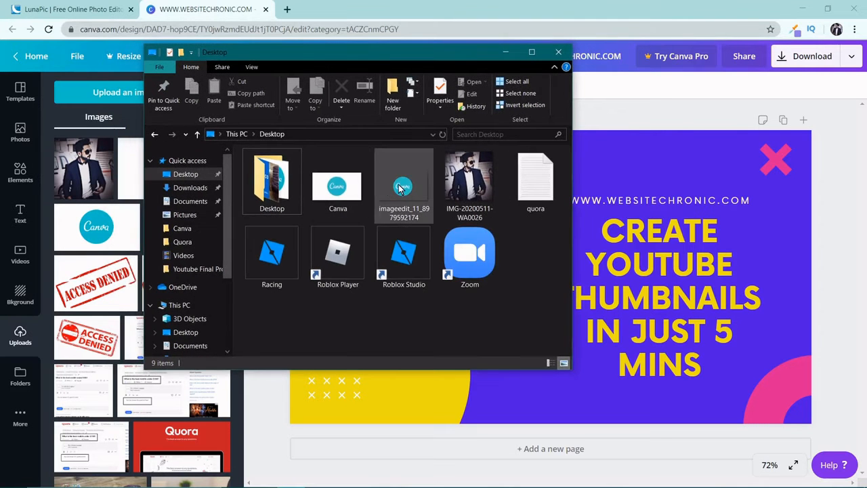
{"action": "left_click_drag", "start_coordinate": [470, 179], "coordinate": [605, 180]}
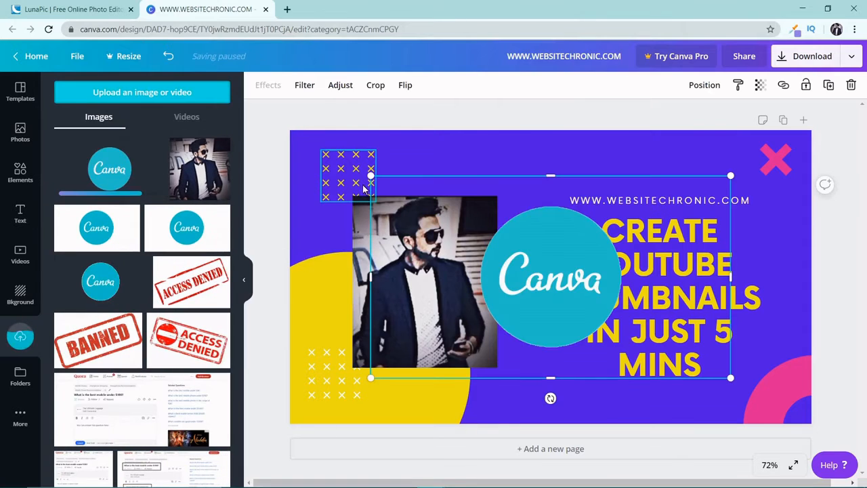
Step: Shrink the transparent Canva logo and place it centred just above the website address
{"action": "left_click_drag", "start_coordinate": [355, 169], "coordinate": [580, 268]}
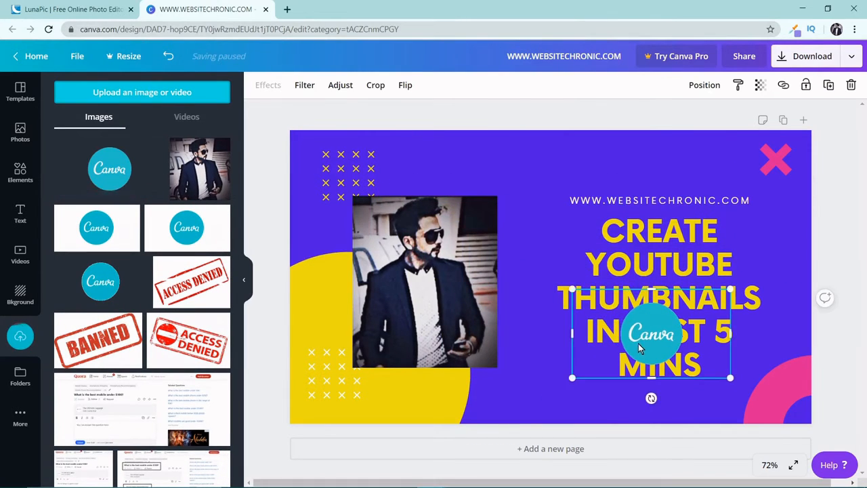
{"action": "left_click_drag", "start_coordinate": [634, 330], "coordinate": [643, 168]}
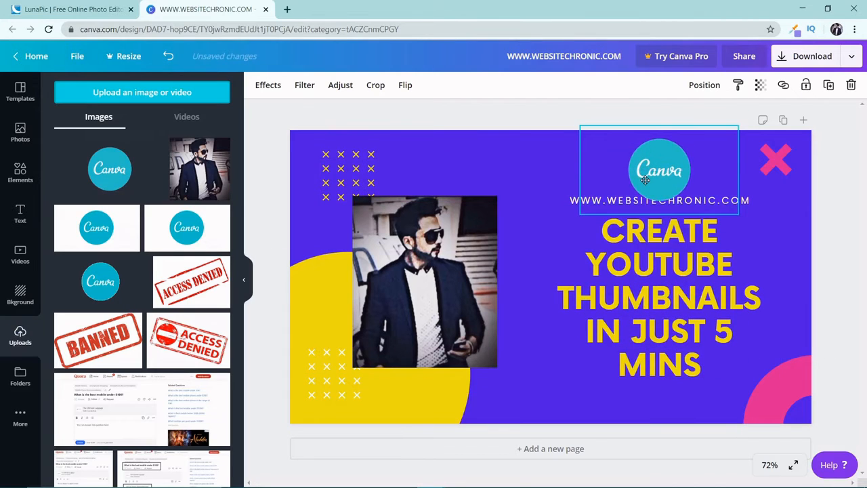
{"action": "left_click_drag", "start_coordinate": [736, 131], "coordinate": [725, 140]}
{"action": "mouse_move", "coordinate": [648, 192]}
{"action": "left_mouse_down"}
{"action": "mouse_move", "coordinate": [656, 176]}
{"action": "mouse_move", "coordinate": [648, 180]}
{"action": "left_mouse_up"}
{"action": "left_click", "coordinate": [654, 226]}
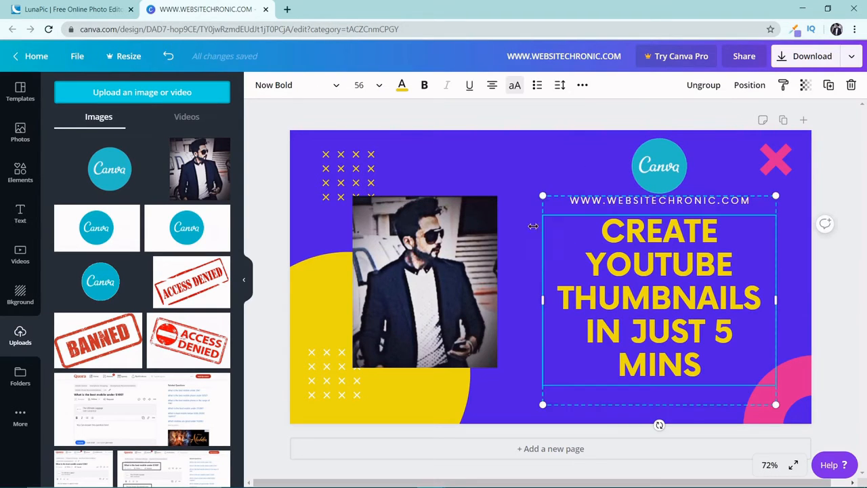
{"action": "left_click", "coordinate": [520, 197]}
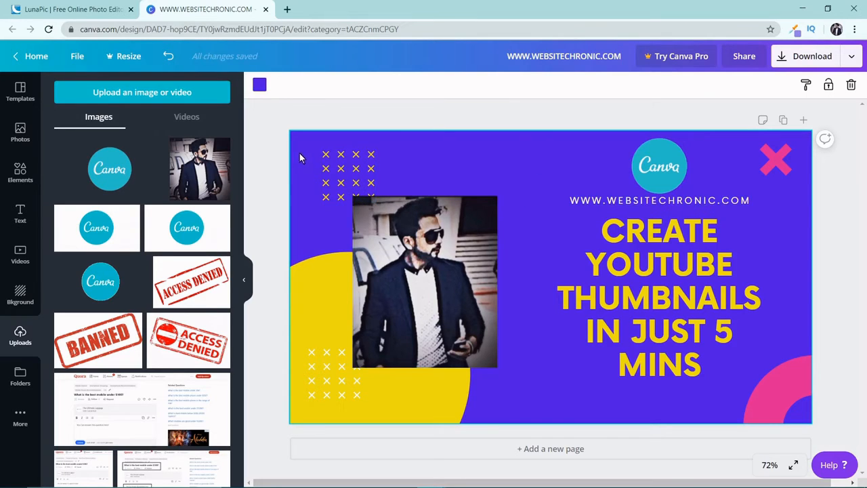
Step: Move the yellow cross pattern above the photo slightly to the left
{"action": "left_click", "coordinate": [345, 172]}
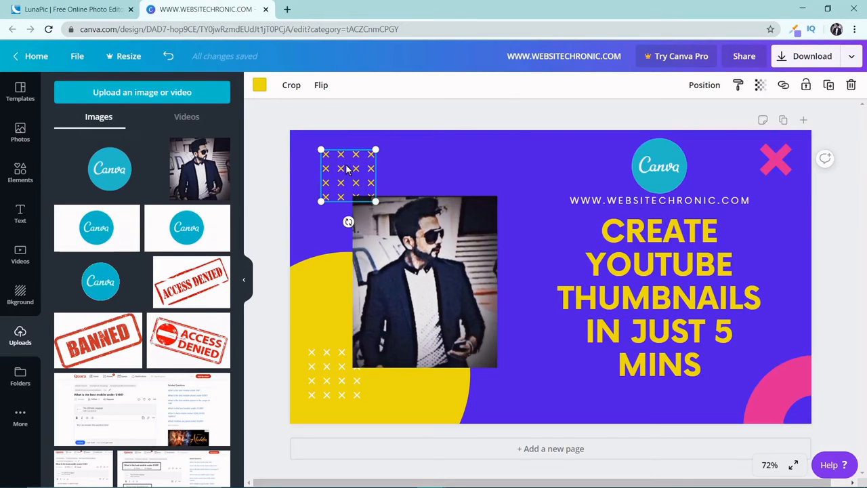
{"action": "left_click_drag", "start_coordinate": [339, 192], "coordinate": [328, 166]}
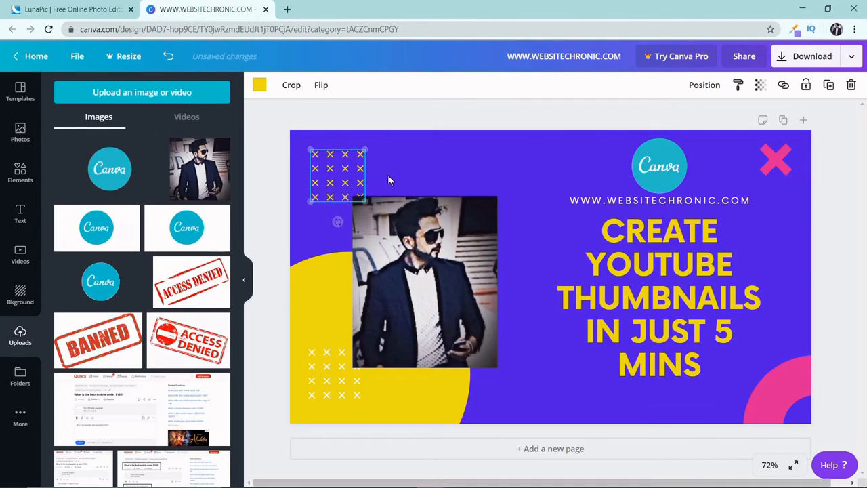
{"action": "left_click", "coordinate": [410, 165]}
Step: Make the man's photo slightly smaller and nudge it up
{"action": "left_click", "coordinate": [416, 280]}
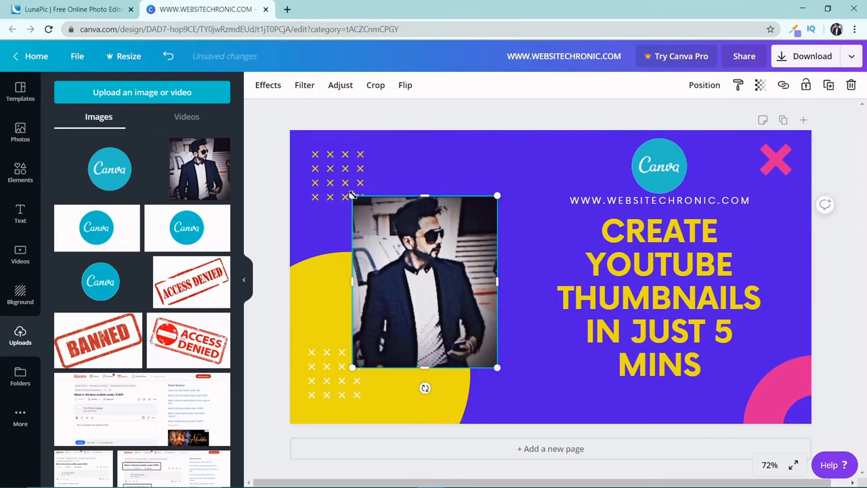
{"action": "left_click_drag", "start_coordinate": [353, 195], "coordinate": [359, 203]}
{"action": "mouse_move", "coordinate": [414, 274]}
{"action": "left_mouse_down"}
{"action": "mouse_move", "coordinate": [407, 256]}
{"action": "mouse_move", "coordinate": [412, 261]}
{"action": "left_mouse_up"}
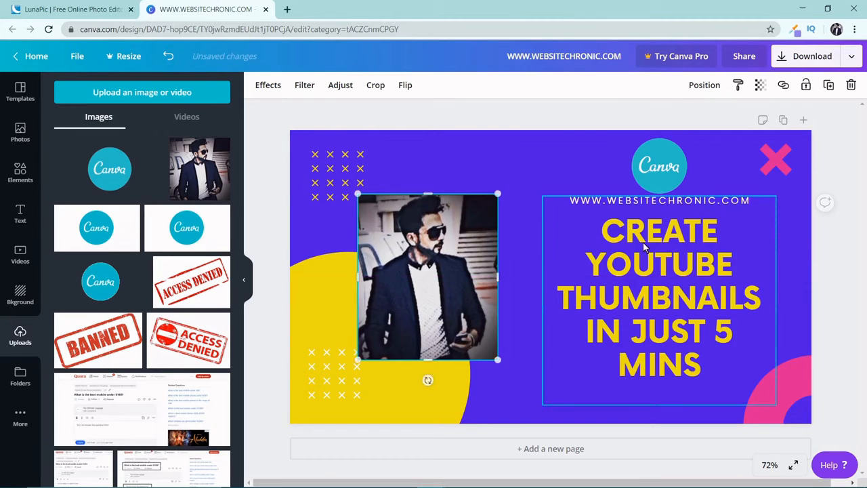
Step: Shift the website and headline text group and the Canva logo slightly down and to the left
{"action": "left_click_drag", "start_coordinate": [653, 257], "coordinate": [648, 267]}
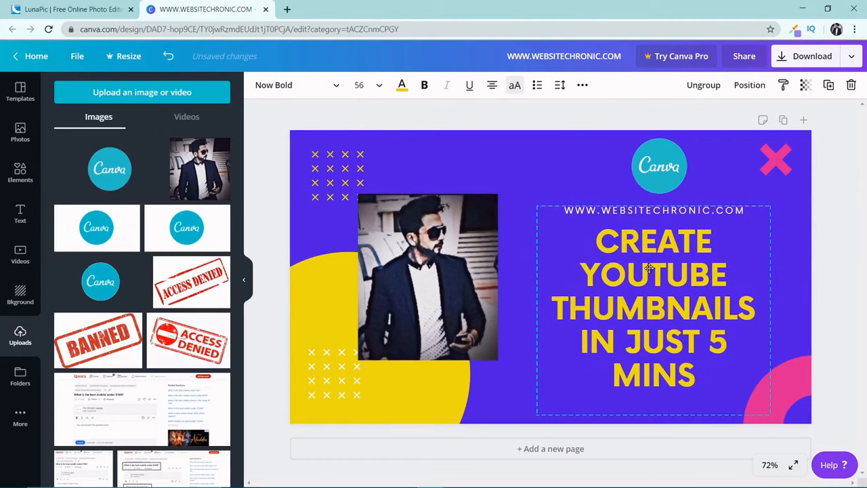
{"action": "left_click", "coordinate": [659, 191]}
{"action": "left_click_drag", "start_coordinate": [656, 167], "coordinate": [644, 178]}
Step: Recolour the pink cross and the pink ring in the lower corner with the document's yellow
{"action": "left_click", "coordinate": [769, 165]}
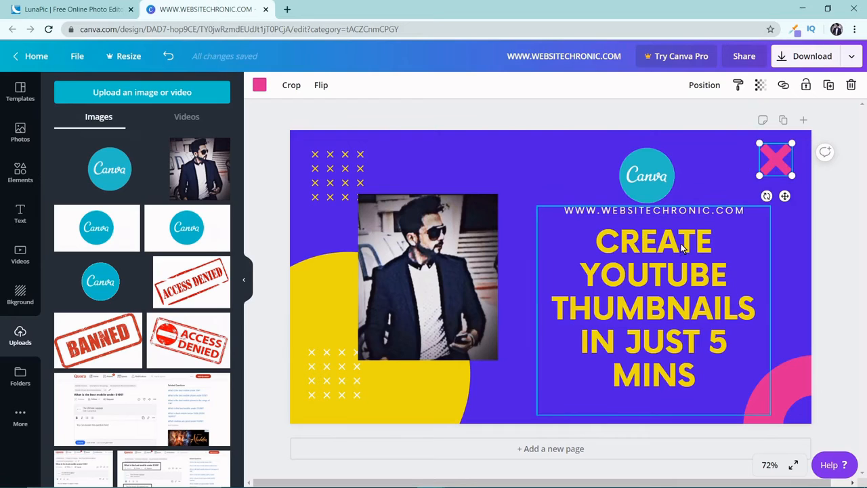
{"action": "left_click", "coordinate": [259, 85]}
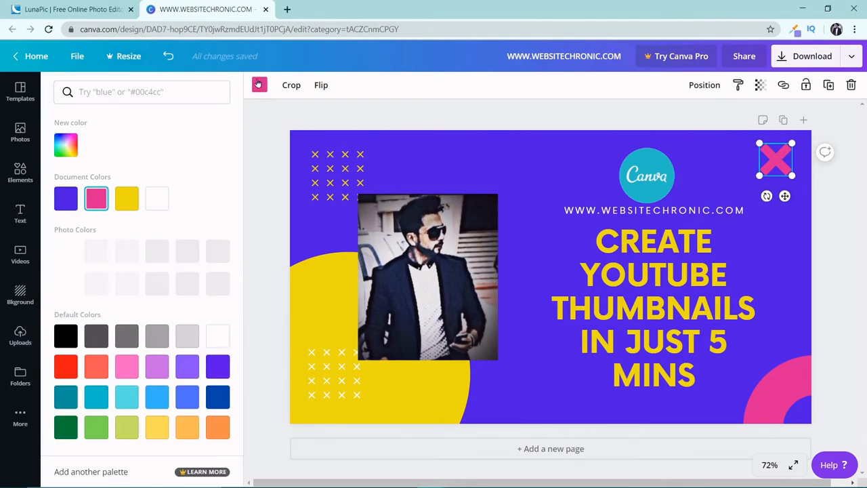
{"action": "left_click", "coordinate": [127, 200]}
{"action": "left_click", "coordinate": [780, 369]}
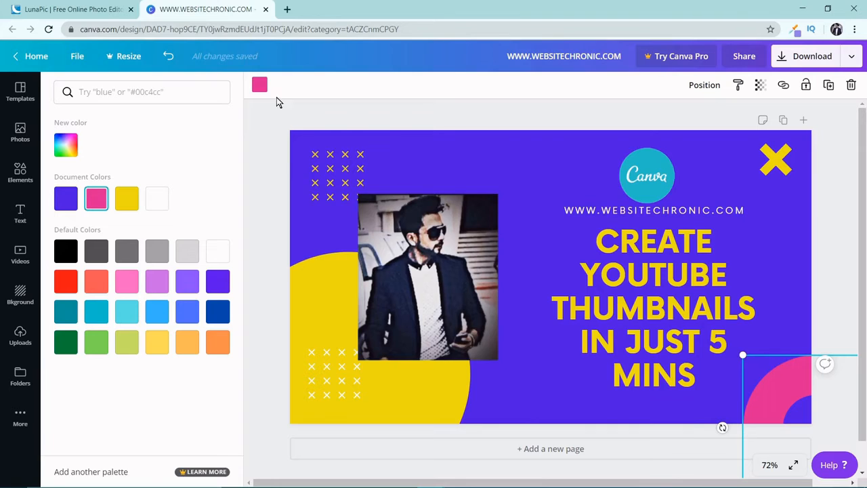
{"action": "left_click", "coordinate": [259, 85]}
{"action": "left_click", "coordinate": [259, 84]}
{"action": "left_click", "coordinate": [120, 199]}
Step: Rotate the large yellow cross in the upper corner counterclockwise so it is tilted like a plus sign
{"action": "left_click", "coordinate": [772, 172]}
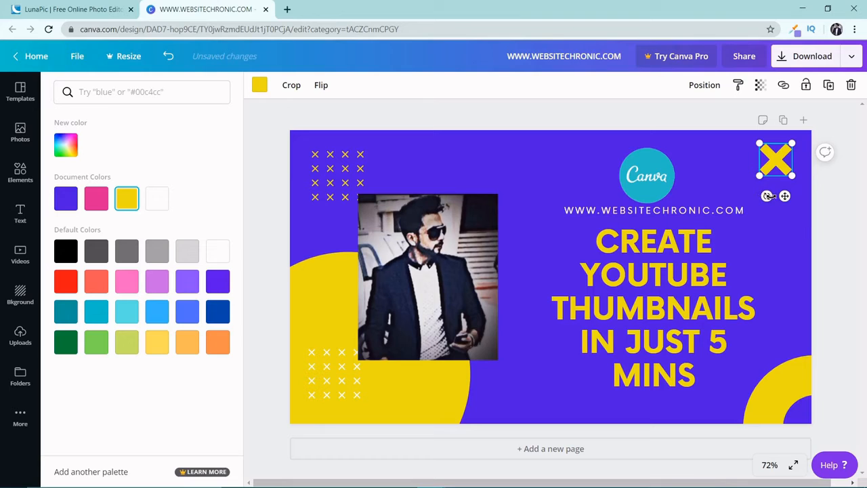
{"action": "left_click_drag", "start_coordinate": [767, 196], "coordinate": [791, 194]}
{"action": "left_click_drag", "start_coordinate": [642, 199], "coordinate": [542, 159]}
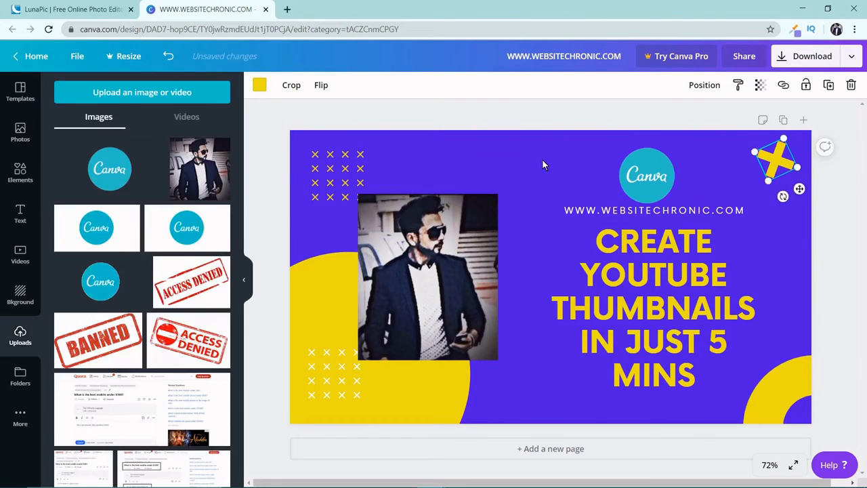
Step: Nudge the website and headline text group slightly lower and move the Canva logo down to match
{"action": "left_click", "coordinate": [680, 273]}
{"action": "left_click_drag", "start_coordinate": [681, 273], "coordinate": [678, 277]}
{"action": "left_click", "coordinate": [654, 195]}
{"action": "left_click_drag", "start_coordinate": [654, 195], "coordinate": [654, 198]}
{"action": "left_click", "coordinate": [778, 207]}
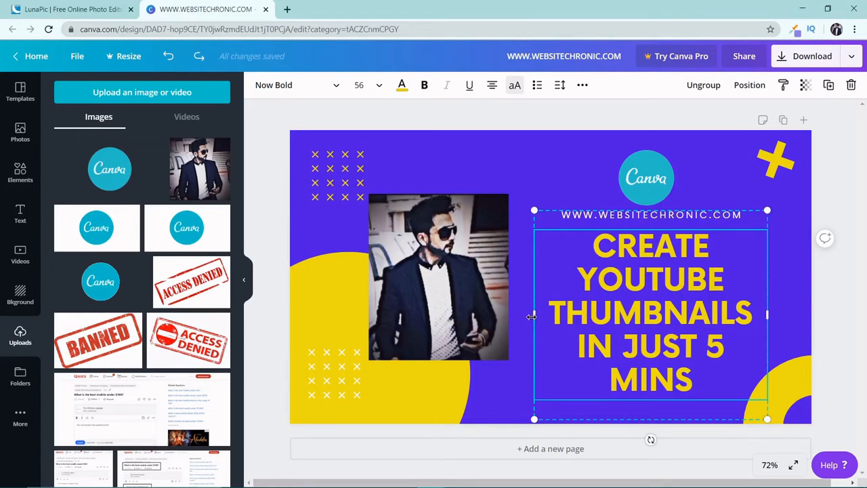
Step: Widen the website and headline text group so the headline wraps to four lines, and realign the group and Canva logo
{"action": "left_click_drag", "start_coordinate": [528, 316], "coordinate": [518, 316]}
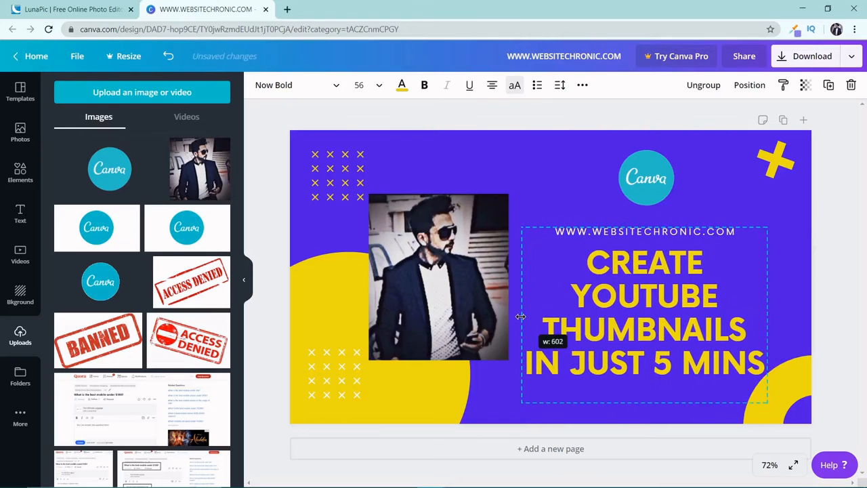
{"action": "left_click", "coordinate": [633, 193]}
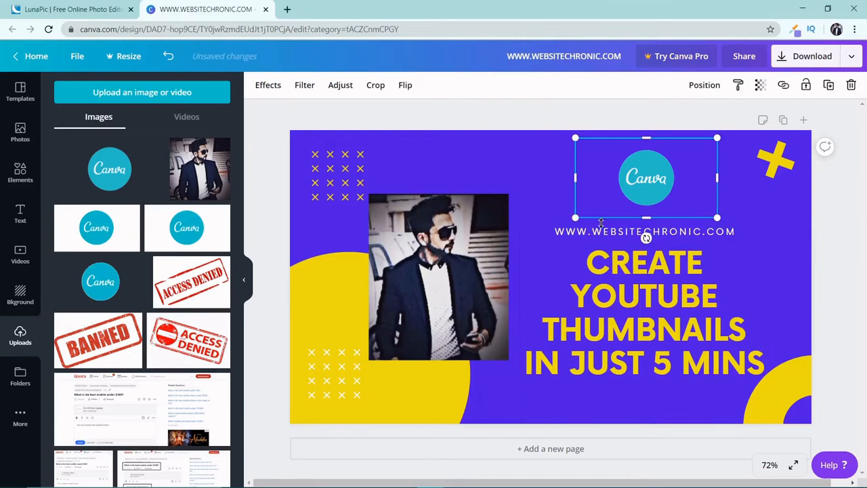
{"action": "left_click_drag", "start_coordinate": [617, 264], "coordinate": [636, 241]}
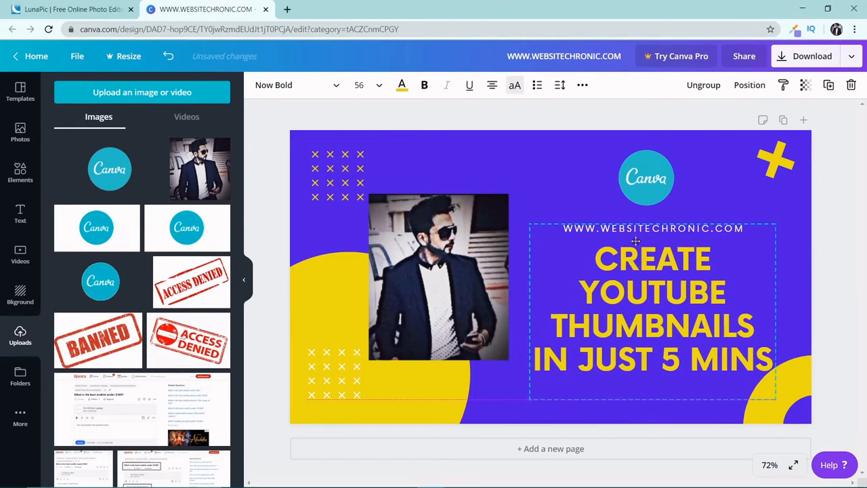
{"action": "left_click", "coordinate": [643, 179]}
{"action": "left_click_drag", "start_coordinate": [644, 180], "coordinate": [642, 181]}
{"action": "left_click", "coordinate": [534, 179]}
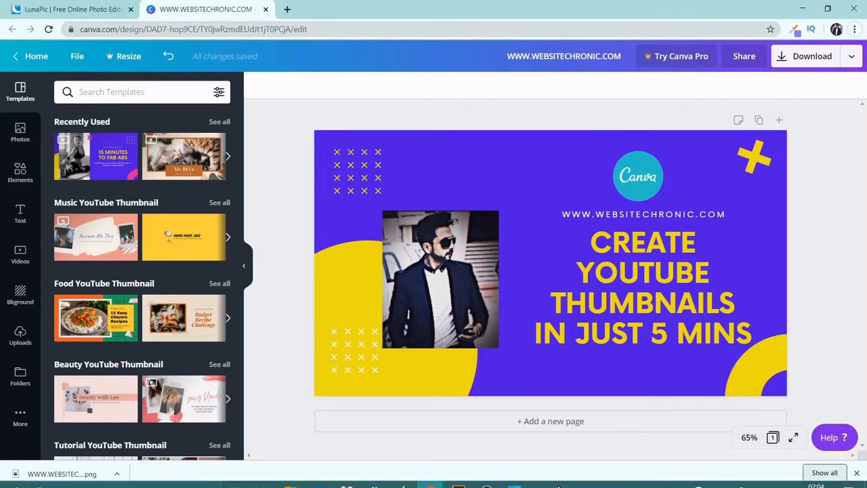
Step: Add a second page to the design and remove its purple background
{"action": "left_click", "coordinate": [563, 422]}
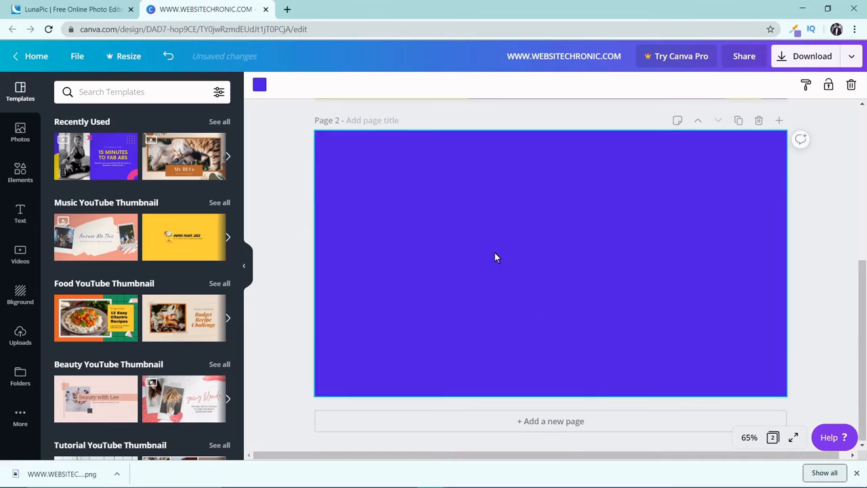
{"action": "key", "text": "Delete"}
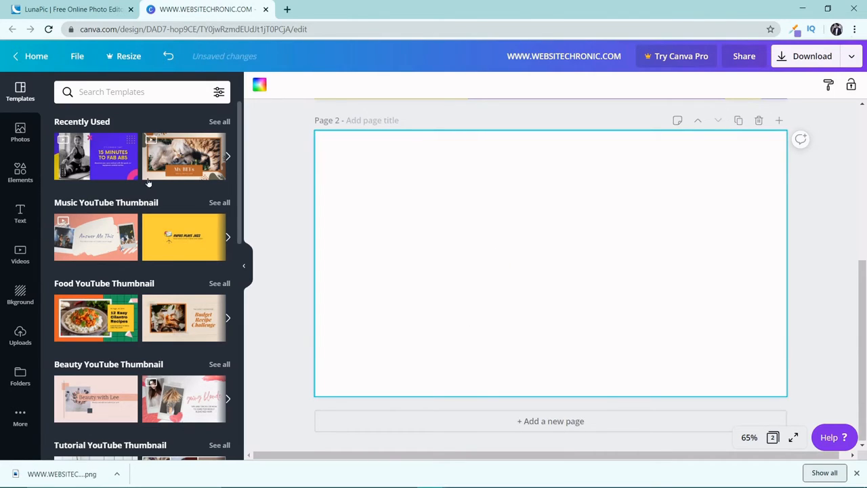
Step: Place the uploaded photo of the camera, notebook and bag on a map onto the blank second page
{"action": "left_click", "coordinate": [20, 335]}
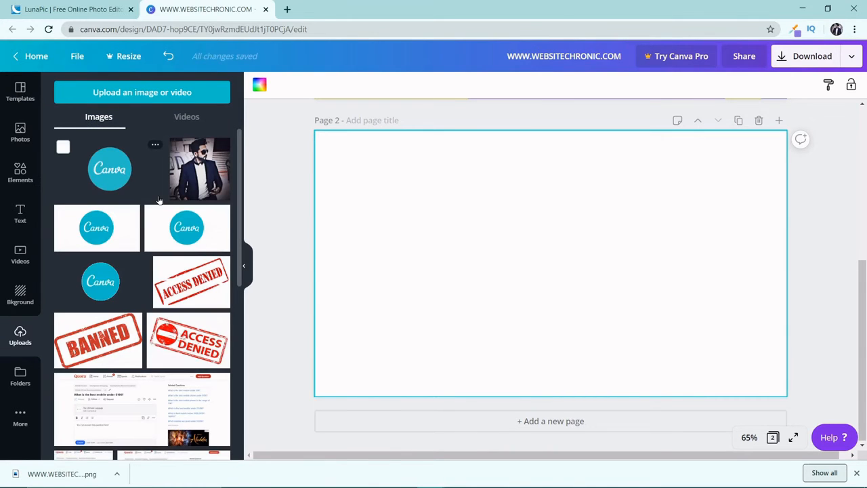
{"action": "scroll", "coordinate": [159, 199], "scroll_direction": "down", "scroll_amount": 2}
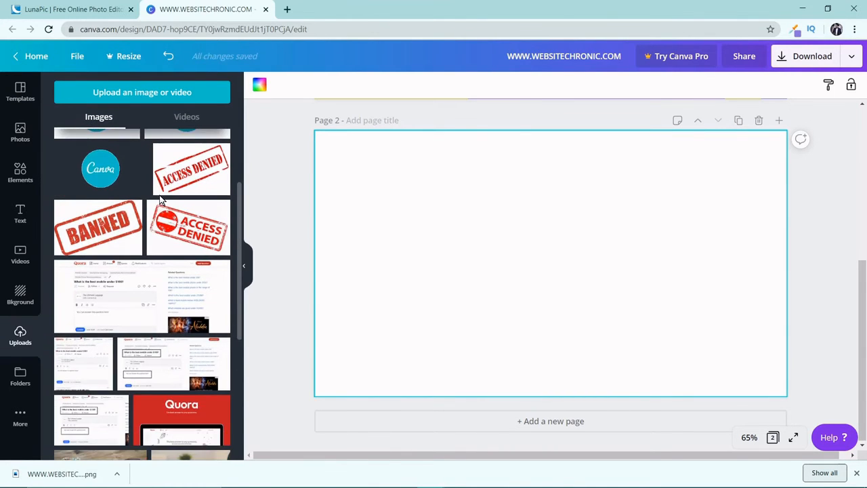
{"action": "scroll", "coordinate": [161, 200], "scroll_direction": "down", "scroll_amount": 7}
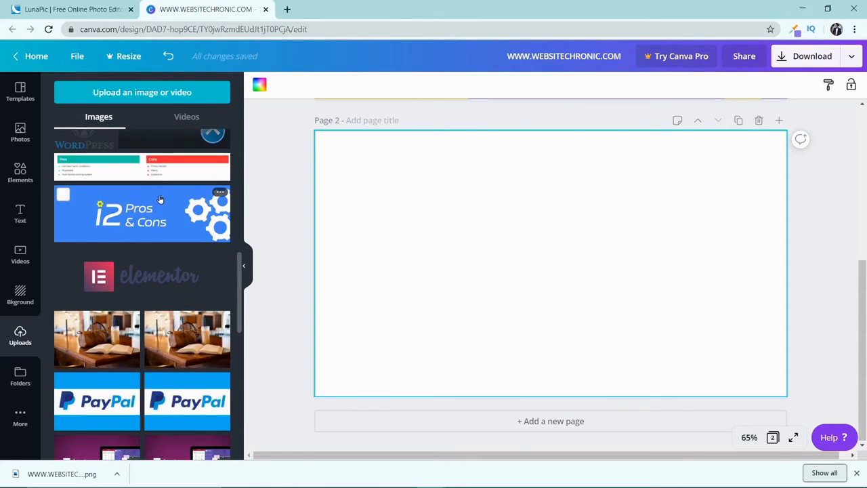
{"action": "scroll", "coordinate": [160, 198], "scroll_direction": "down", "scroll_amount": 8}
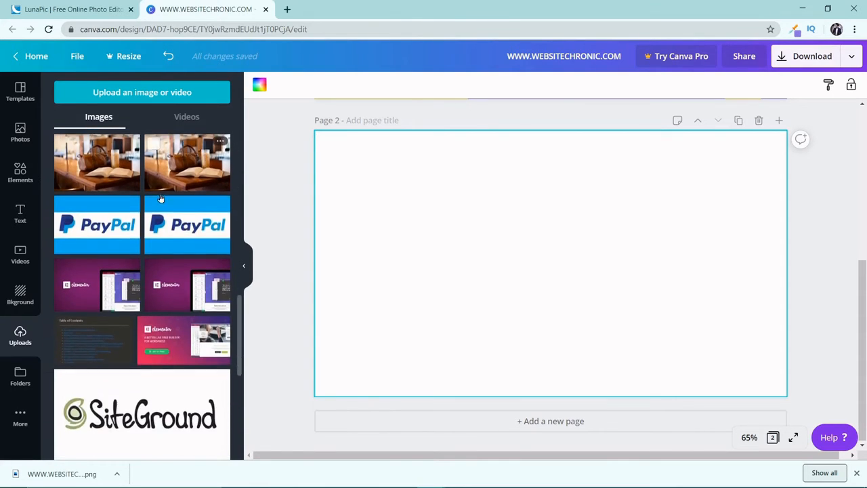
{"action": "scroll", "coordinate": [161, 198], "scroll_direction": "down", "scroll_amount": 8}
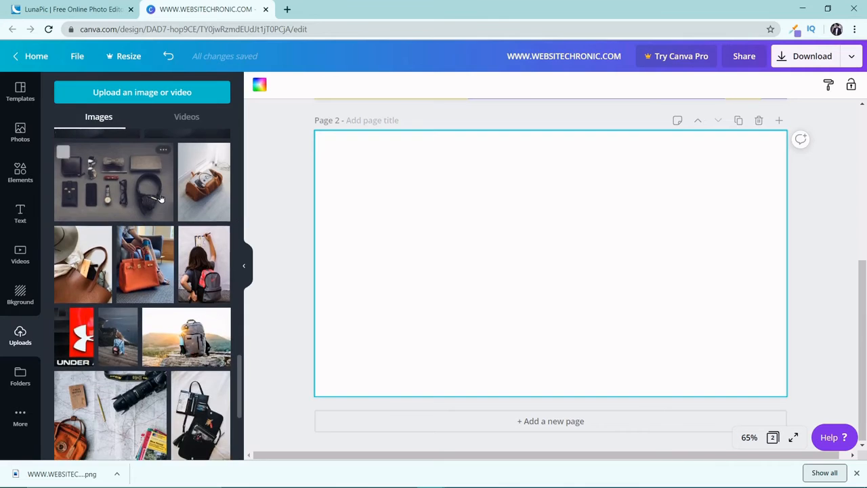
{"action": "scroll", "coordinate": [161, 198], "scroll_direction": "down", "scroll_amount": 3}
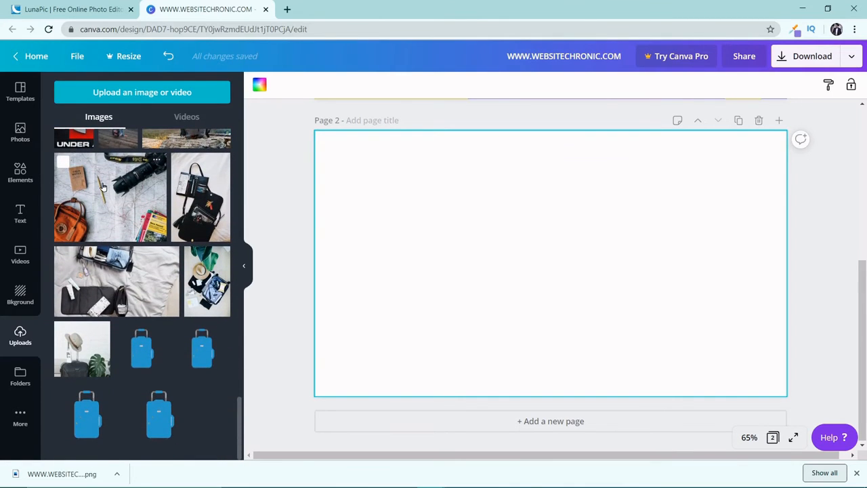
{"action": "left_click_drag", "start_coordinate": [108, 183], "coordinate": [382, 203]}
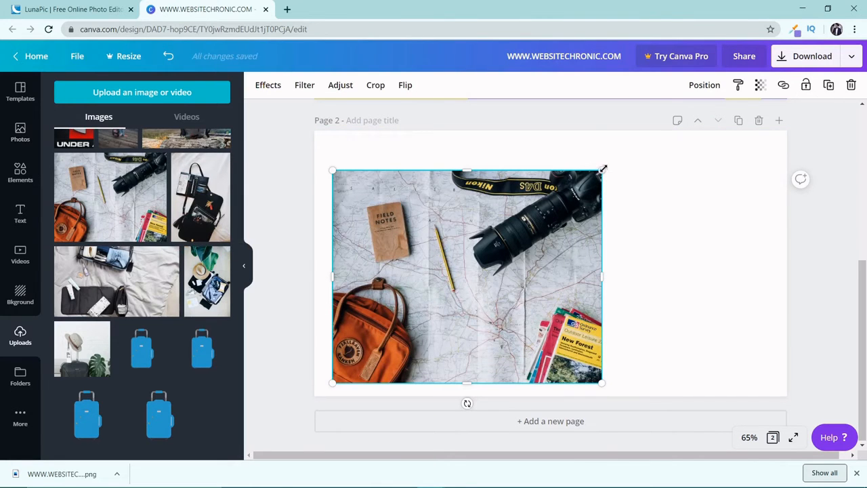
Step: Enlarge and reposition the map and camera photo so it covers nearly the whole second page
{"action": "left_click_drag", "start_coordinate": [601, 170], "coordinate": [650, 153]}
{"action": "left_click_drag", "start_coordinate": [653, 256], "coordinate": [723, 234]}
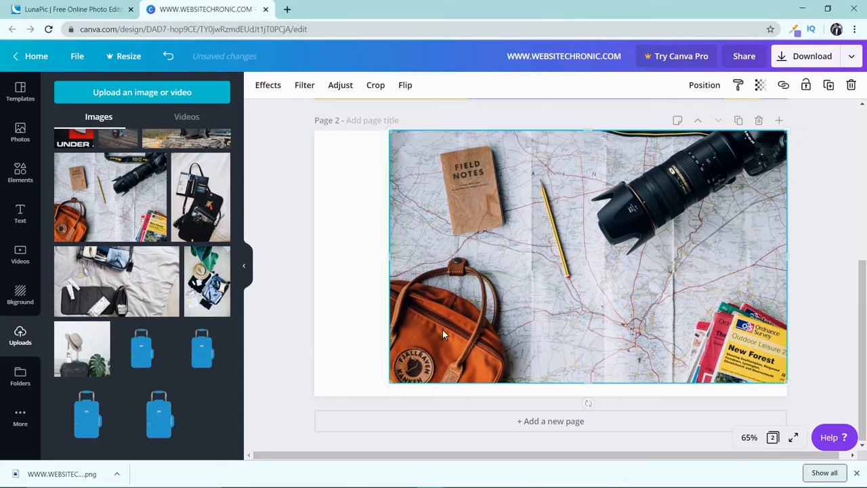
{"action": "left_click_drag", "start_coordinate": [392, 380], "coordinate": [310, 431]}
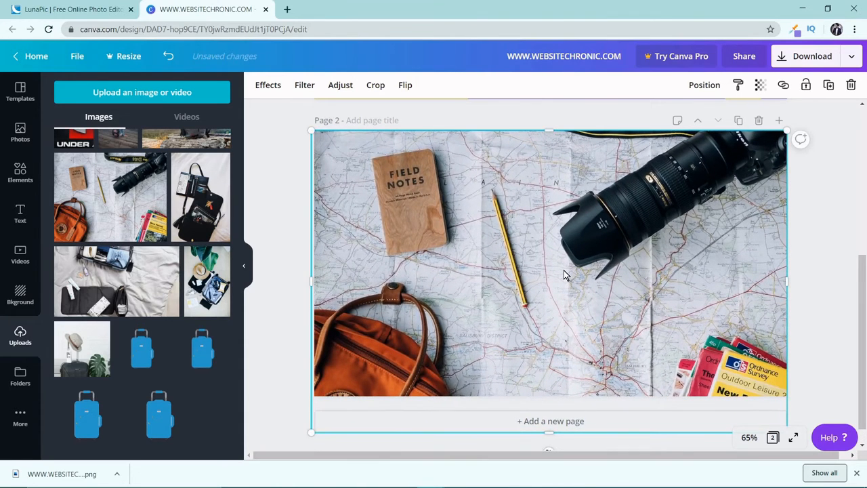
{"action": "left_click_drag", "start_coordinate": [564, 274], "coordinate": [573, 278]}
{"action": "left_click_drag", "start_coordinate": [795, 136], "coordinate": [805, 122]}
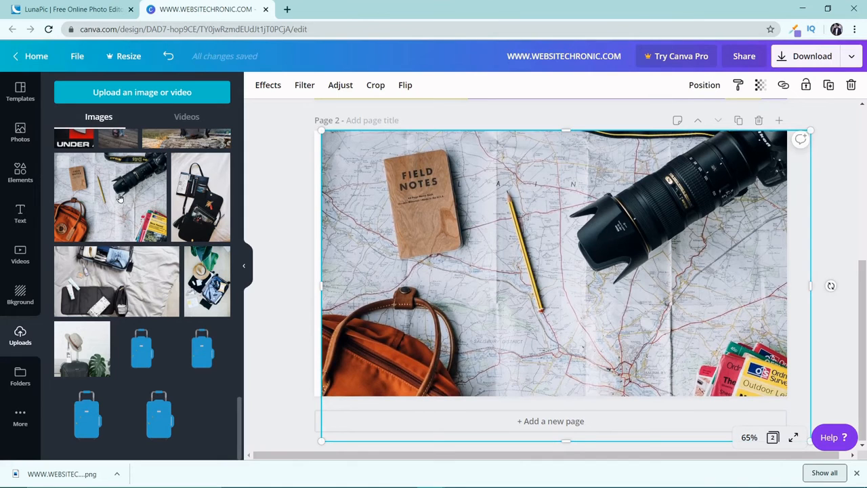
Step: Add a square shape over the photo and stretch it into a full-height panel covering about the left half of the page
{"action": "left_click", "coordinate": [19, 173]}
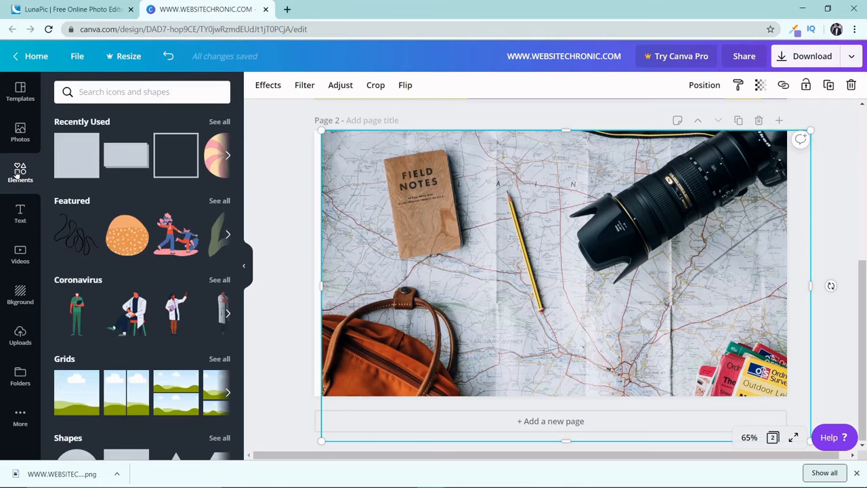
{"action": "scroll", "coordinate": [111, 185], "scroll_direction": "down", "scroll_amount": 3}
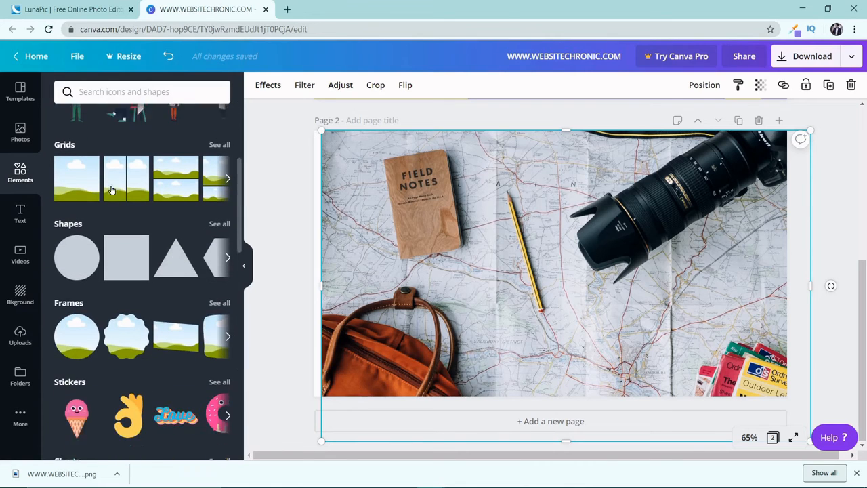
{"action": "scroll", "coordinate": [111, 190], "scroll_direction": "down", "scroll_amount": 1}
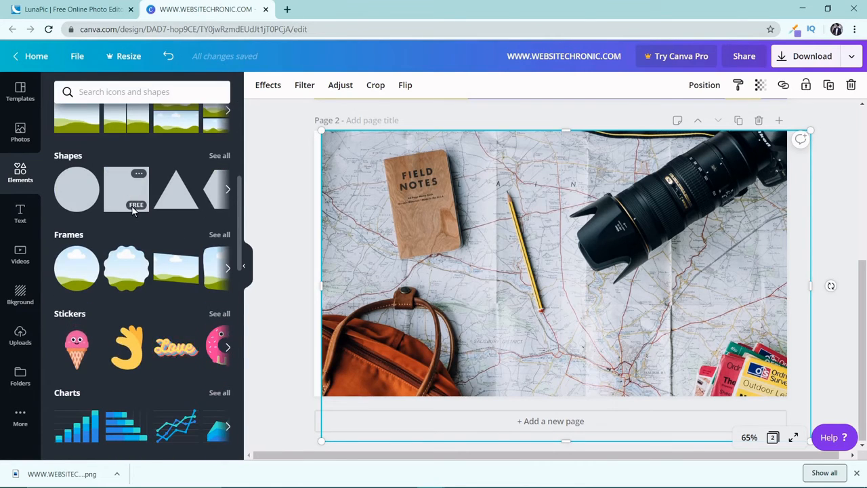
{"action": "left_click", "coordinate": [134, 209]}
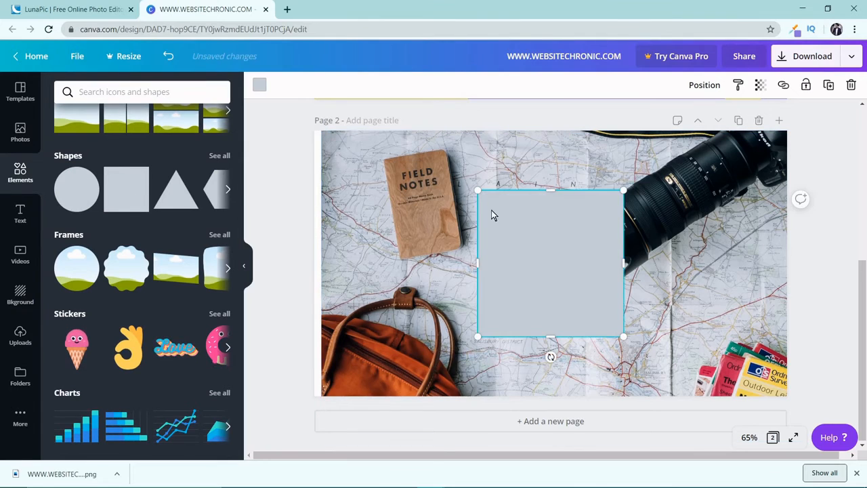
{"action": "left_click_drag", "start_coordinate": [489, 213], "coordinate": [358, 183]}
{"action": "left_click_drag", "start_coordinate": [330, 166], "coordinate": [346, 158]}
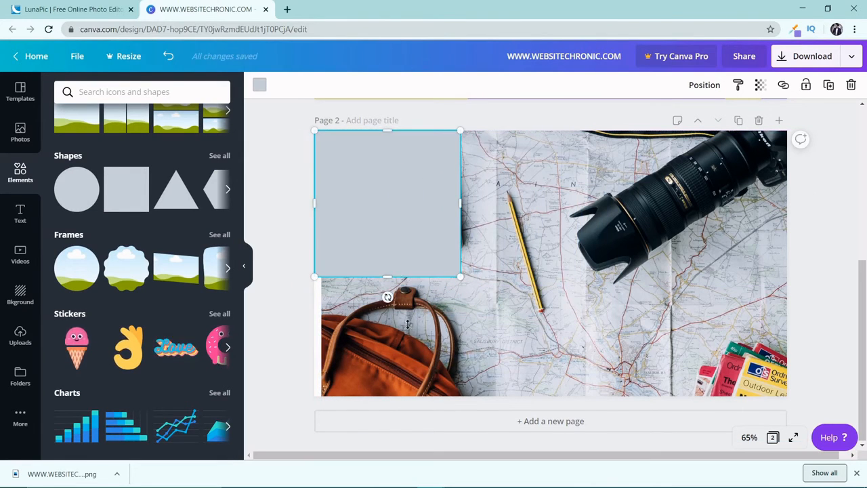
{"action": "left_click_drag", "start_coordinate": [401, 278], "coordinate": [428, 345]}
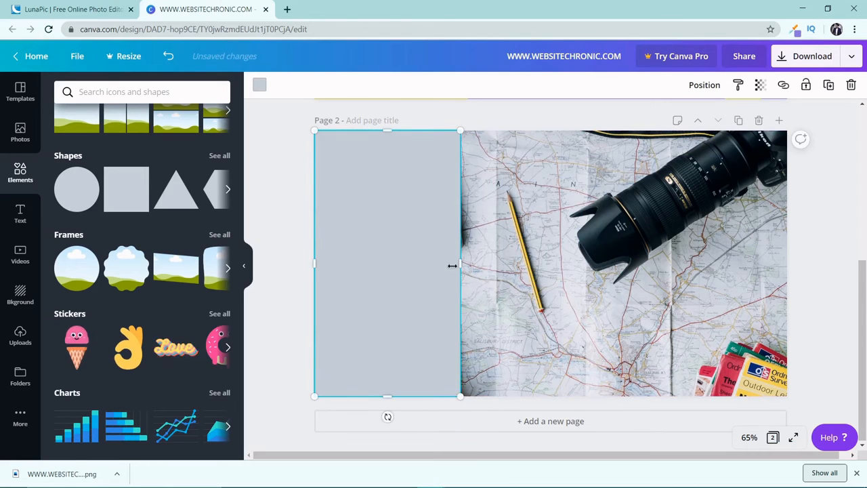
{"action": "left_click_drag", "start_coordinate": [460, 261], "coordinate": [562, 251]}
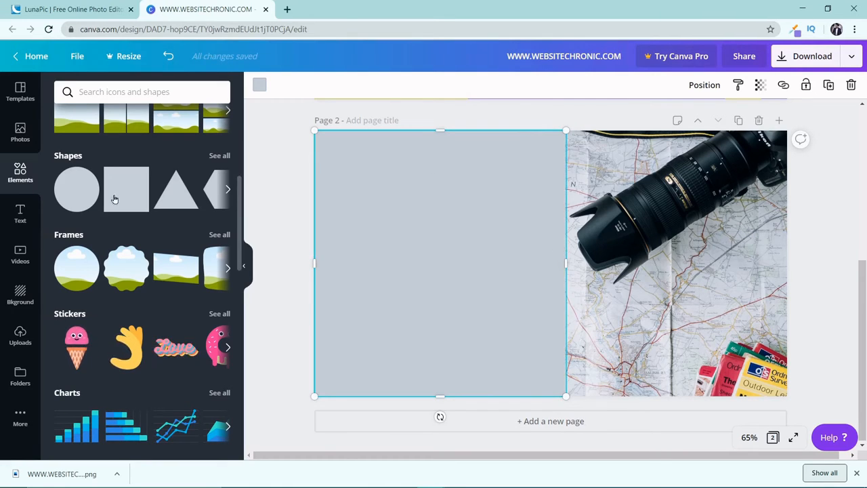
Step: Add the "FARM TO TABLE" font combination and move it onto the grey panel
{"action": "left_click", "coordinate": [31, 222]}
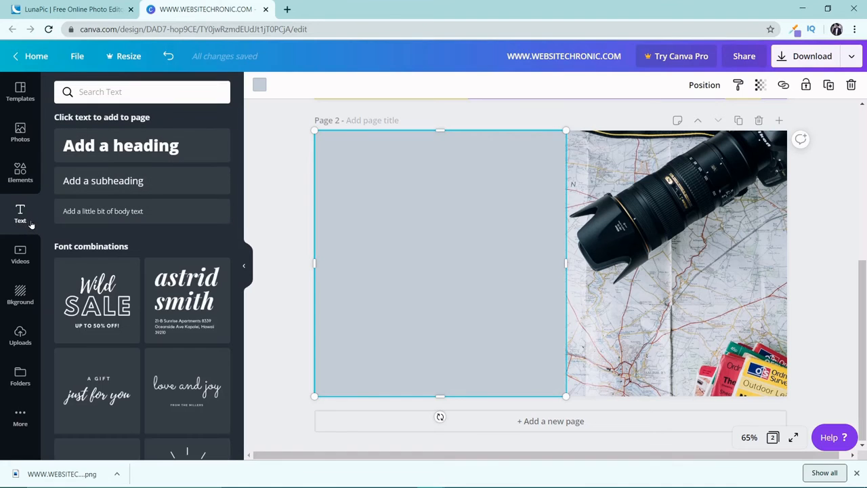
{"action": "scroll", "coordinate": [147, 237], "scroll_direction": "down", "scroll_amount": 4}
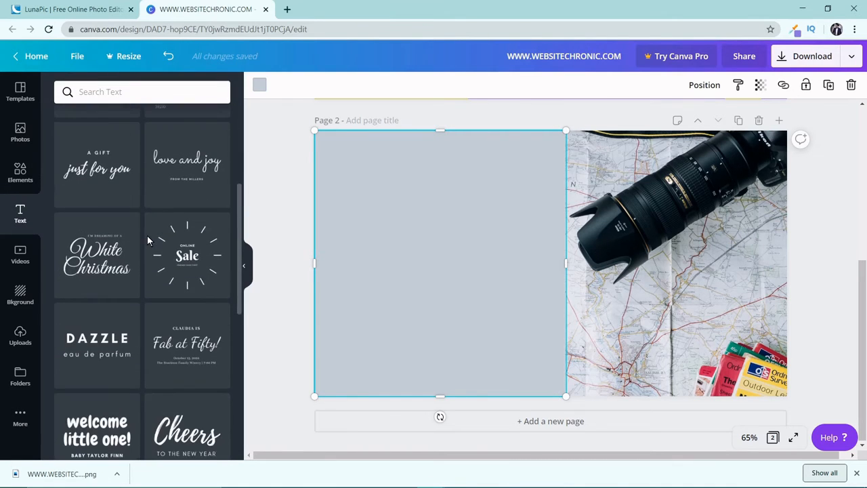
{"action": "scroll", "coordinate": [147, 241], "scroll_direction": "down", "scroll_amount": 5}
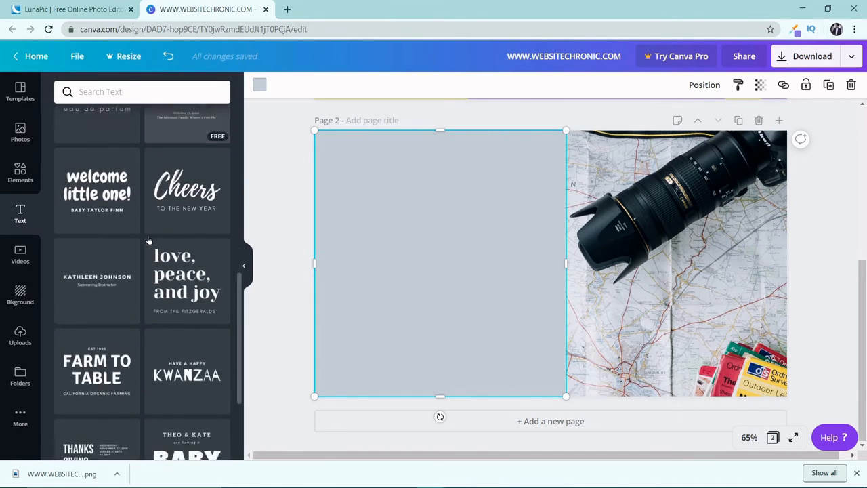
{"action": "scroll", "coordinate": [148, 240], "scroll_direction": "down", "scroll_amount": 1}
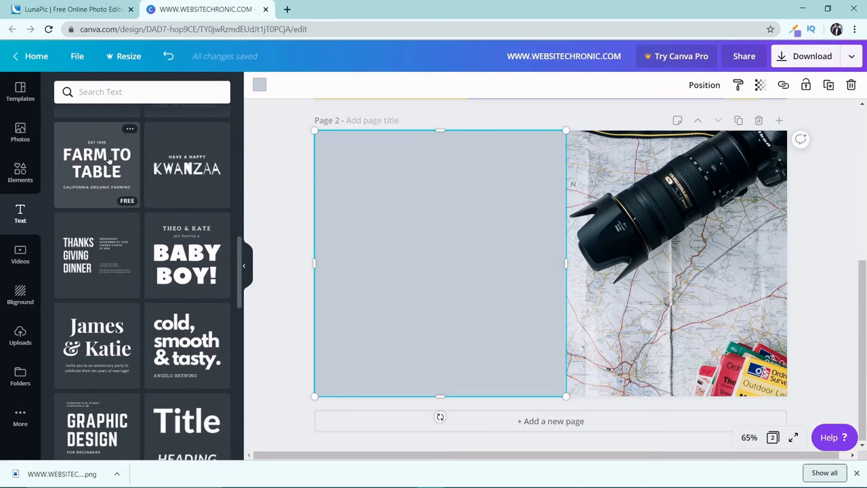
{"action": "left_click", "coordinate": [113, 157]}
{"action": "left_click_drag", "start_coordinate": [554, 268], "coordinate": [439, 249]}
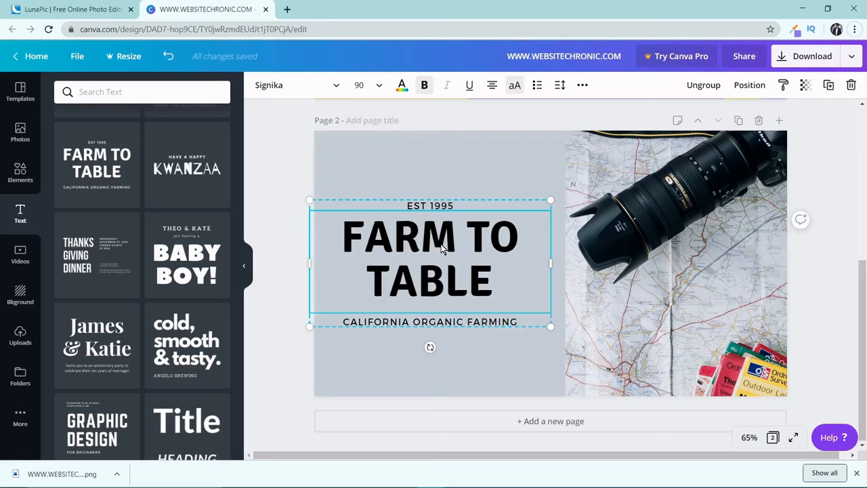
{"action": "left_click", "coordinate": [452, 207]}
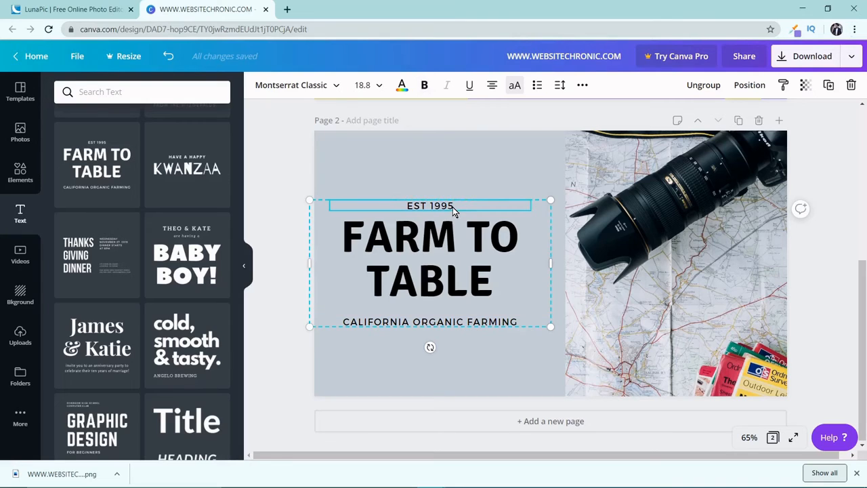
{"action": "double_click", "coordinate": [453, 207]}
{"action": "type", "text": "WWW.PH"}
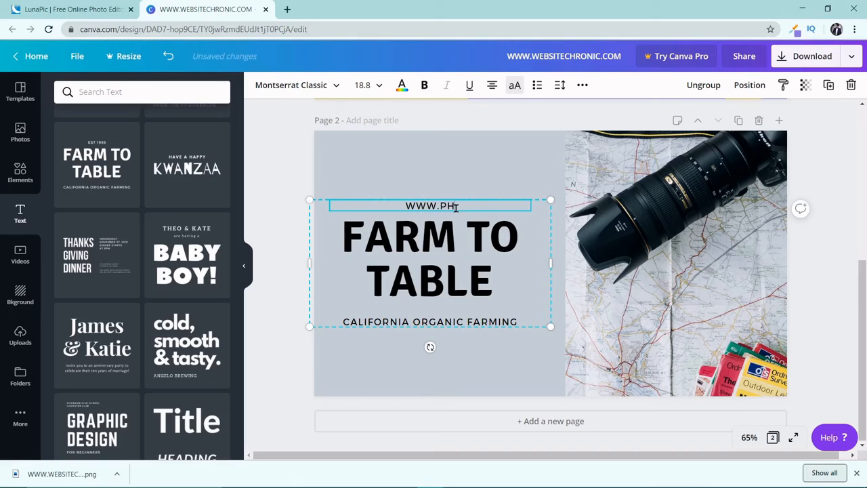
{"action": "type", "text": "OTOS"}
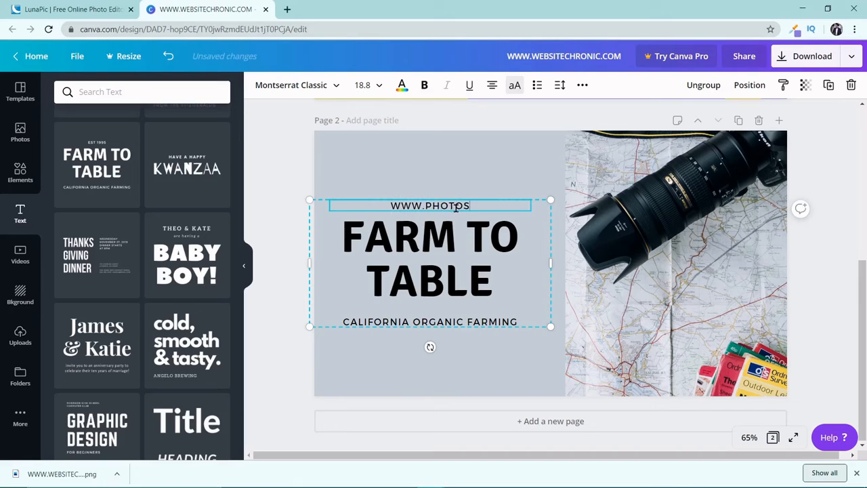
{"action": "type", "text": "Y"}
{"action": "key", "text": "BackSpace"}
{"action": "type", "text": "TUDIO"}
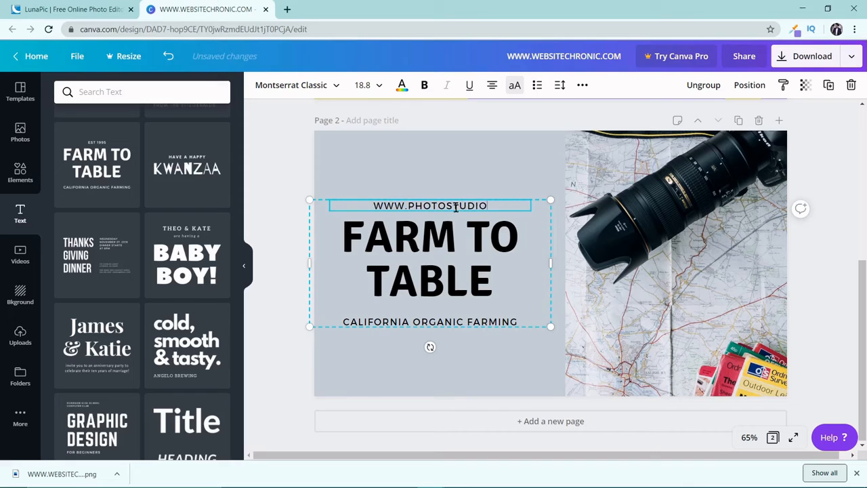
{"action": "type", "text": ".COM"}
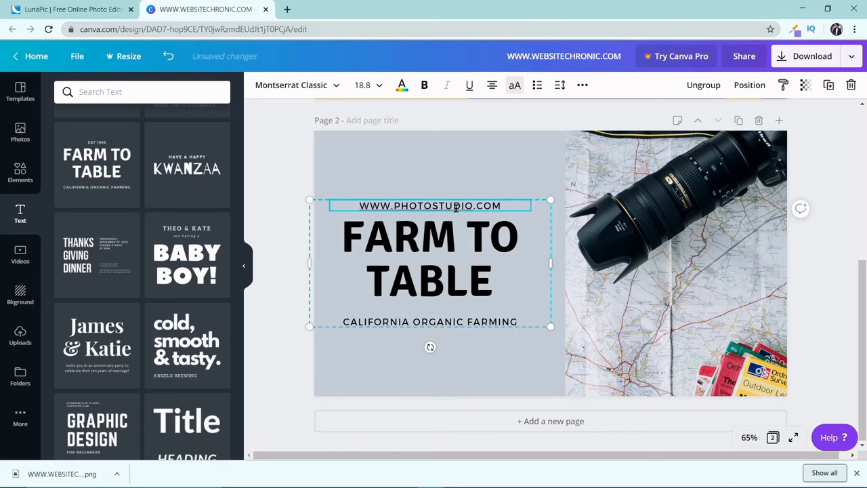
Step: Replace the "FARM TO TABLE" heading with "HOW TO CLICK PERFECT SHOTS WITH YOUR PRO CAMERA!" and "BEST TUTORIAL!!" on a new line
{"action": "left_click", "coordinate": [435, 228]}
{"action": "left_click", "coordinate": [434, 228]}
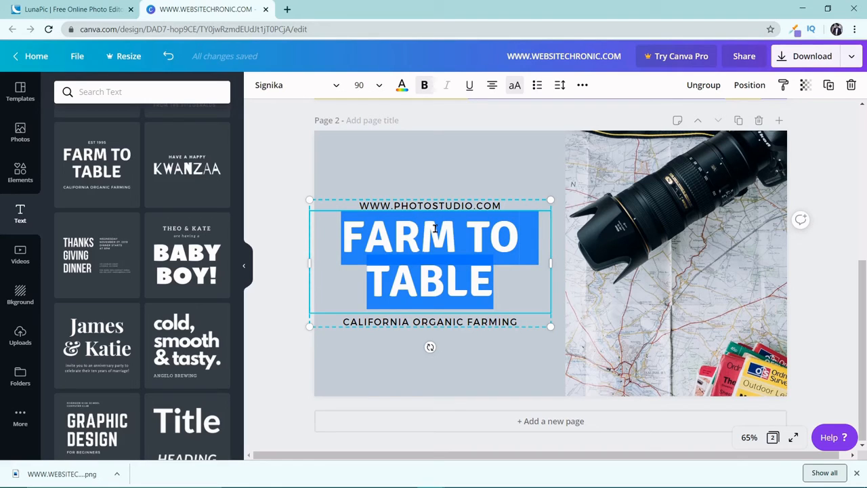
{"action": "type", "text": "HOW TO CL"}
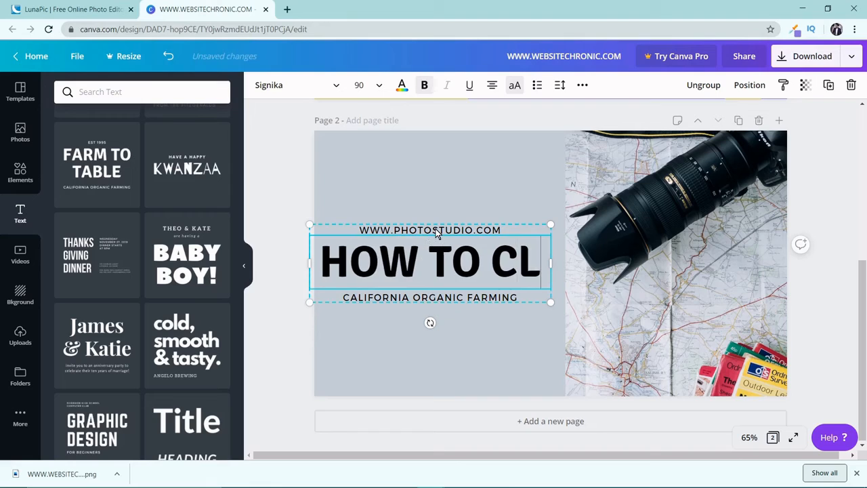
{"action": "type", "text": "ICK P"}
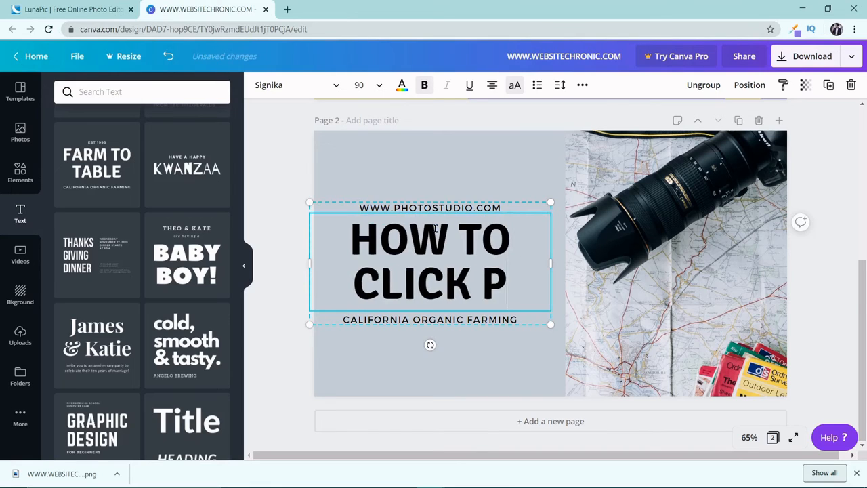
{"action": "type", "text": "ERFECT SHO"}
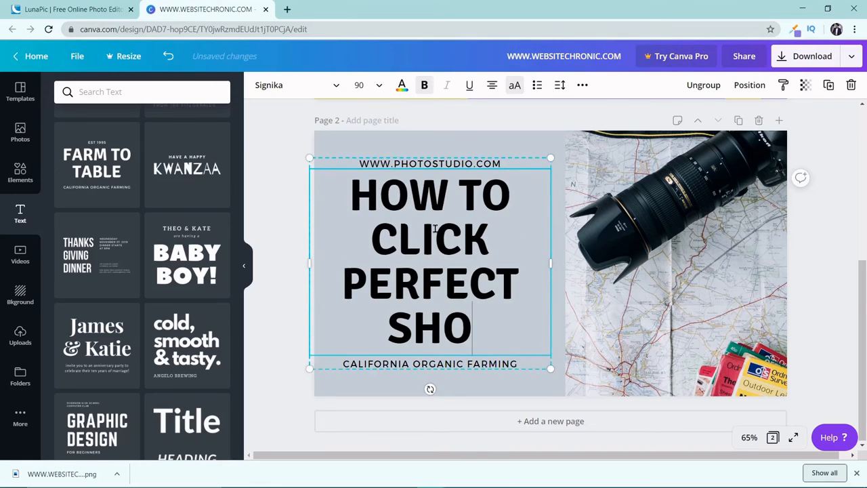
{"action": "type", "text": "TS WIT"}
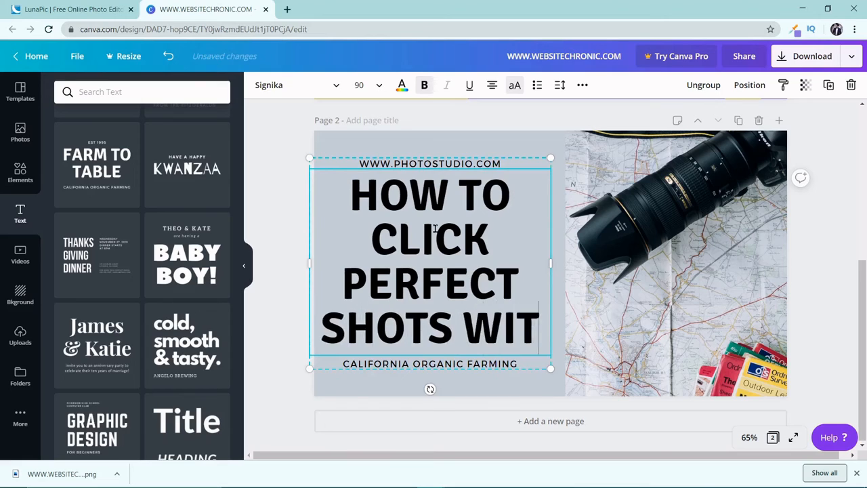
{"action": "type", "text": "H YOUR P"}
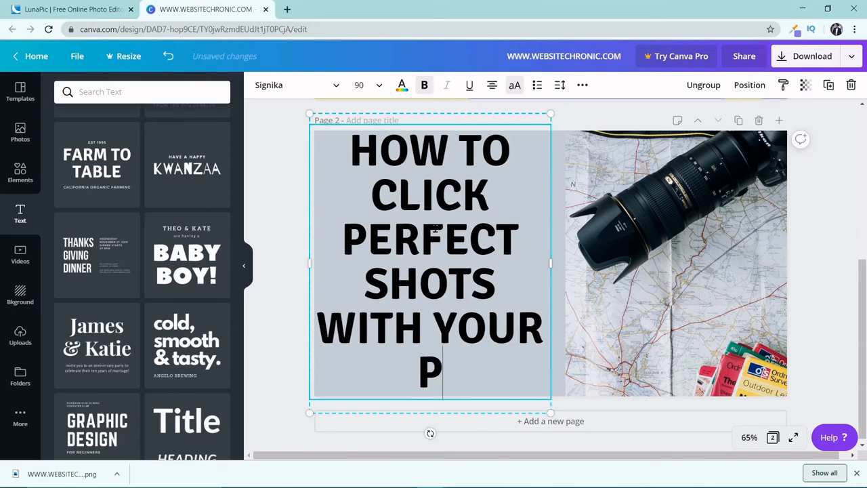
{"action": "type", "text": "RO CAME"}
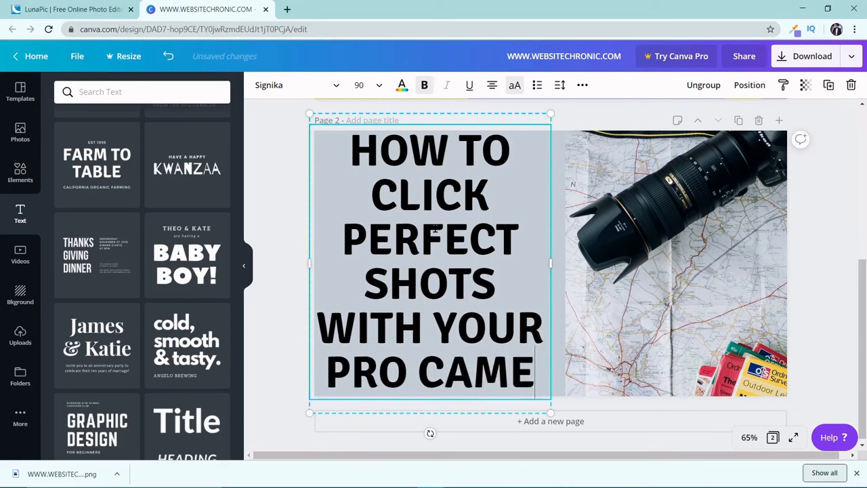
{"action": "type", "text": "RA!"}
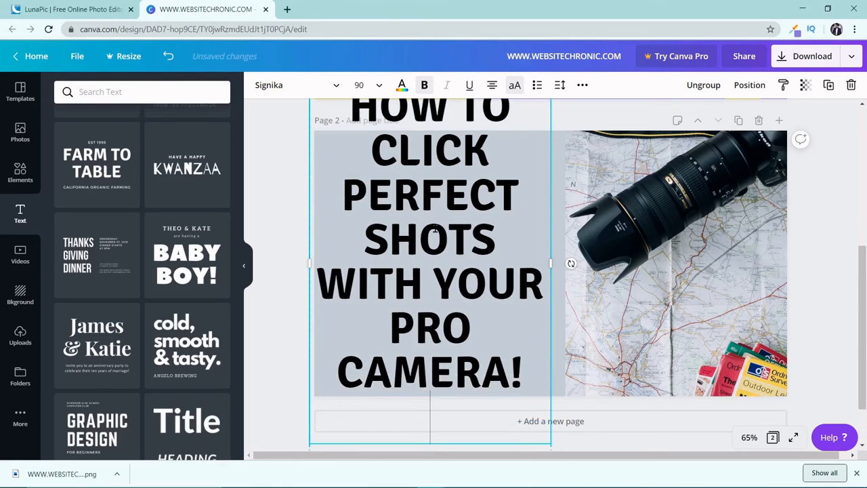
{"action": "type", "text": "BEST"}
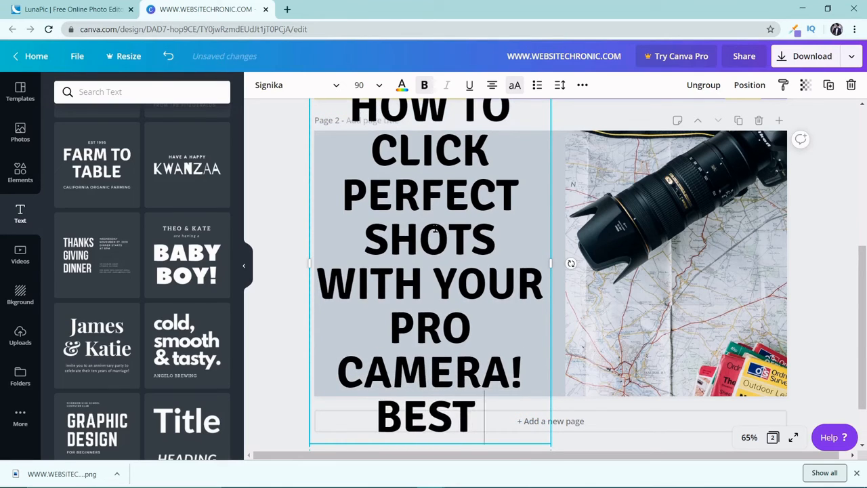
{"action": "type", "text": " TUT"}
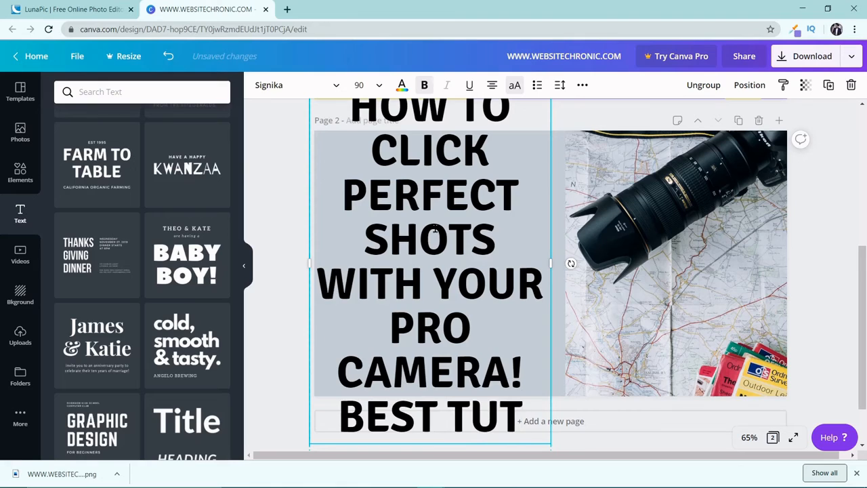
{"action": "type", "text": "ORIAL!!"}
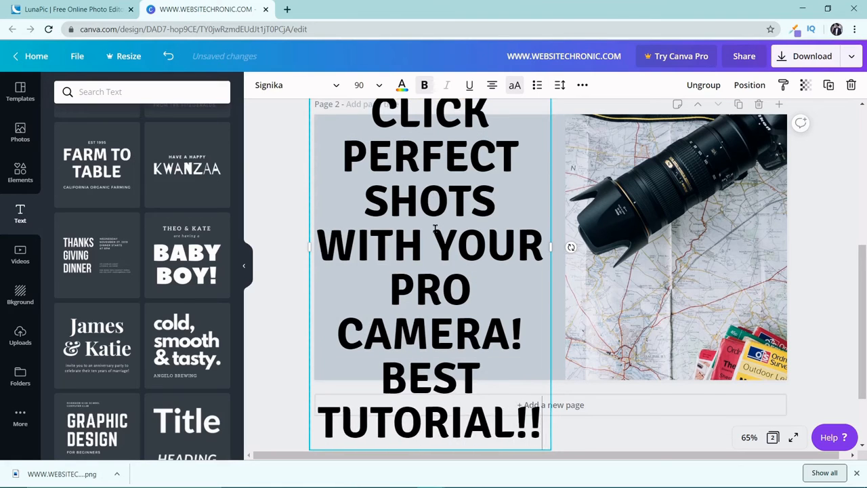
Step: Set the font size of the whole heading, including the "BEST TUTORIAL!!" line, to 56
{"action": "triple_click", "coordinate": [452, 257]}
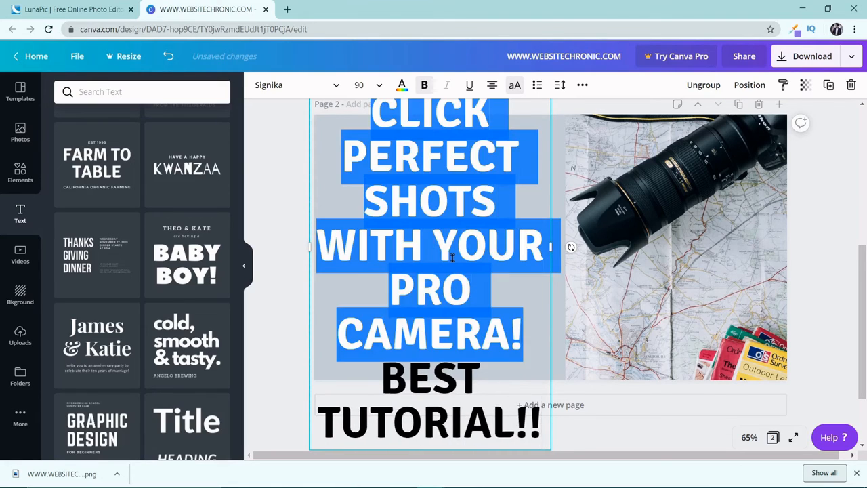
{"action": "triple_click", "coordinate": [457, 344]}
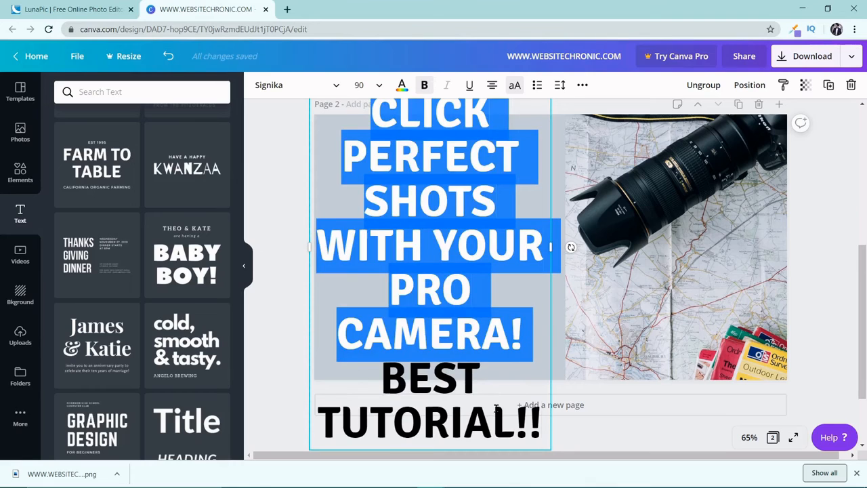
{"action": "left_click_drag", "start_coordinate": [544, 418], "coordinate": [371, 123]}
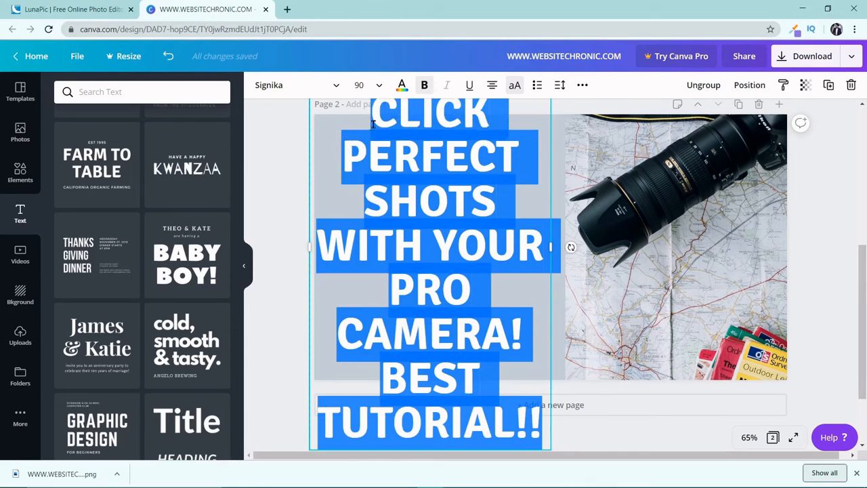
{"action": "left_click", "coordinate": [372, 92]}
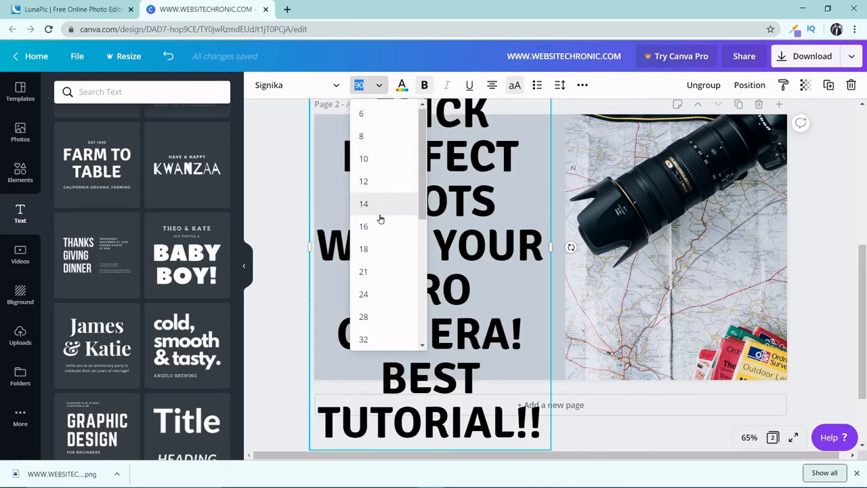
{"action": "scroll", "coordinate": [380, 219], "scroll_direction": "down", "scroll_amount": 2}
{"action": "scroll", "coordinate": [380, 219], "scroll_direction": "down", "scroll_amount": 4}
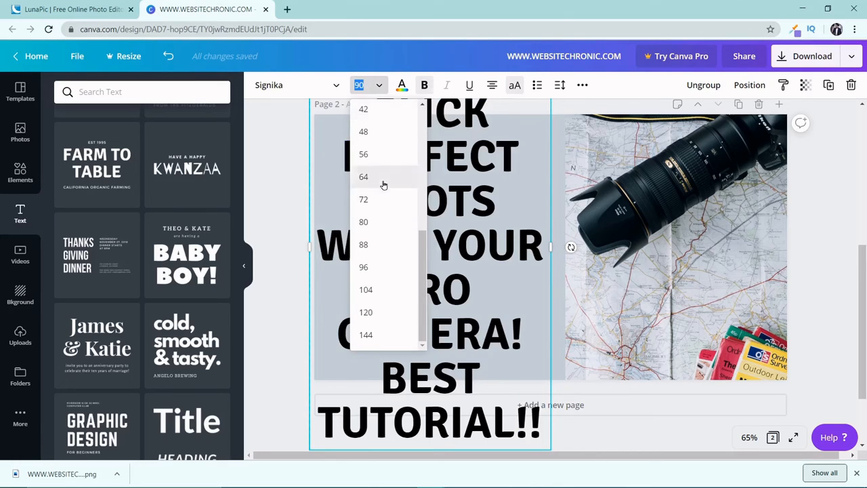
{"action": "left_click", "coordinate": [381, 154]}
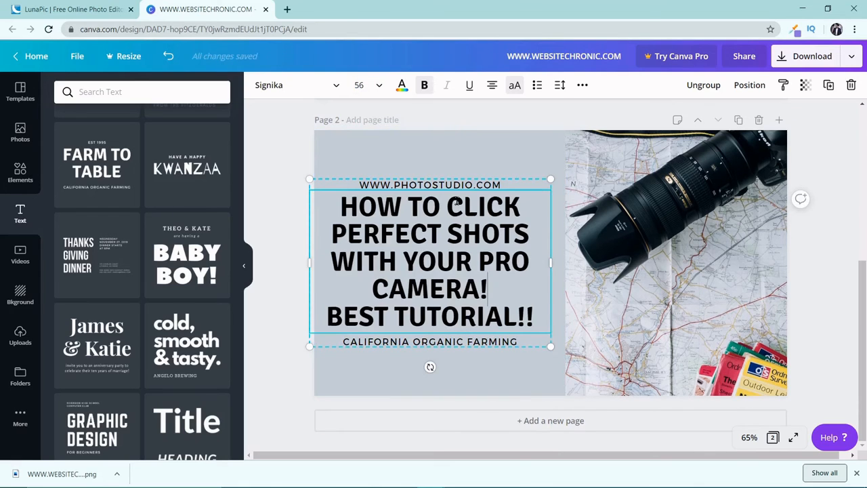
Step: Nudge the text group to centre it on the panel and delete its "CALIFORNIA ORGANIC FARMING" line
{"action": "left_click", "coordinate": [460, 167]}
{"action": "left_click_drag", "start_coordinate": [446, 228], "coordinate": [450, 236]}
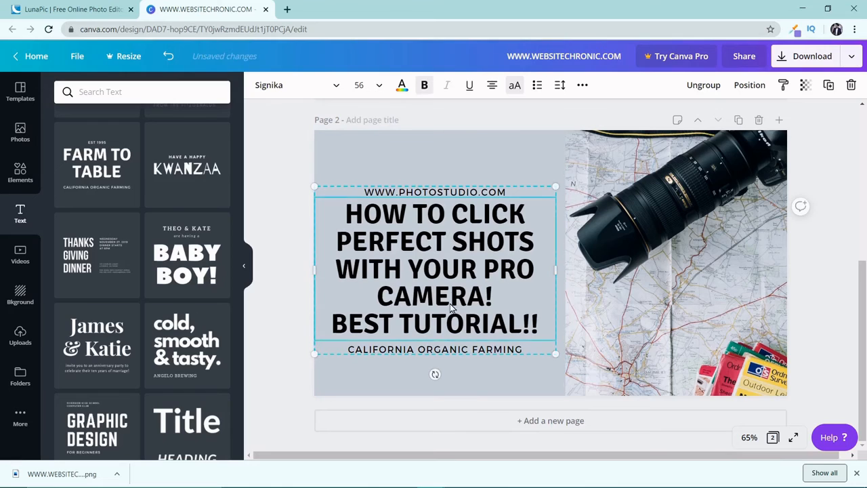
{"action": "left_click", "coordinate": [425, 350]}
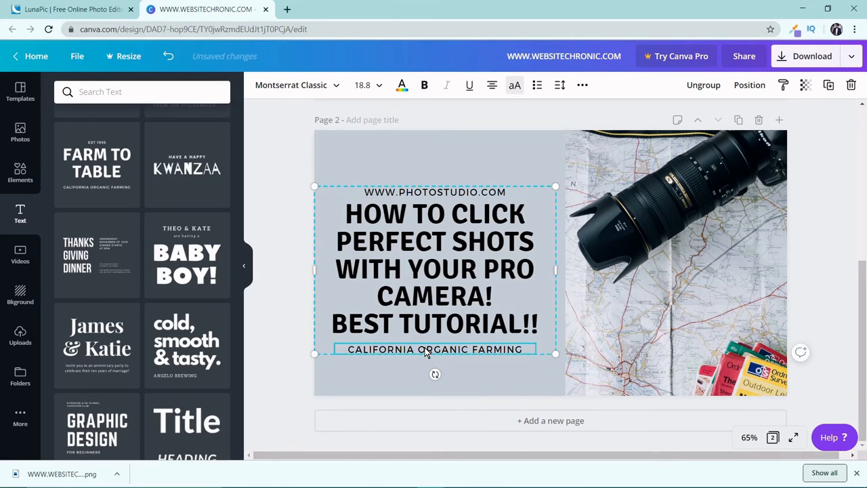
{"action": "key", "text": "Delete"}
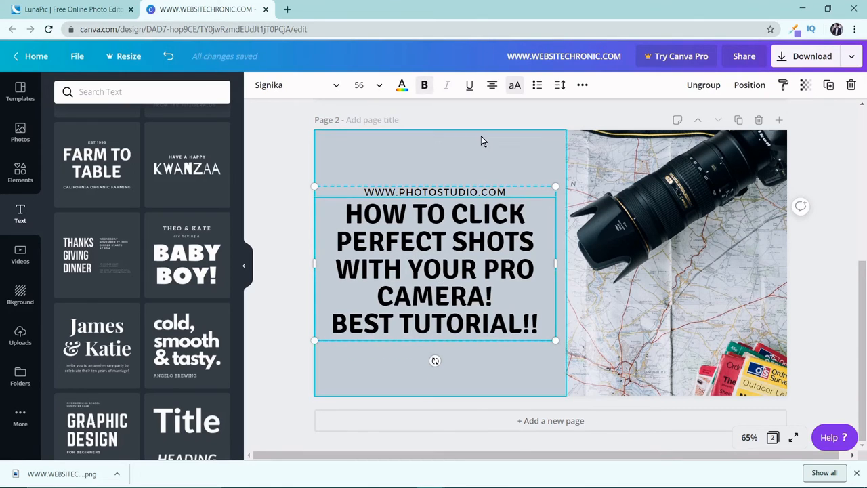
Step: Change the fill colour of the grey panel behind the text to dark blue from the default colours
{"action": "left_click", "coordinate": [481, 140]}
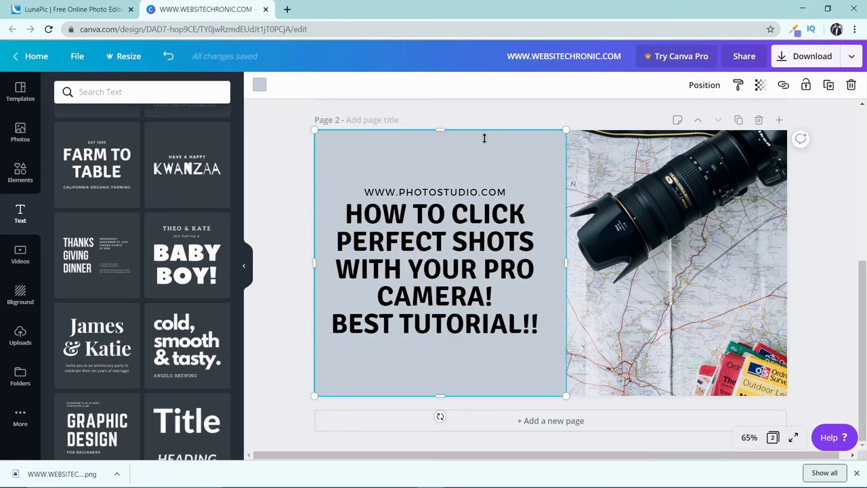
{"action": "left_click", "coordinate": [259, 85]}
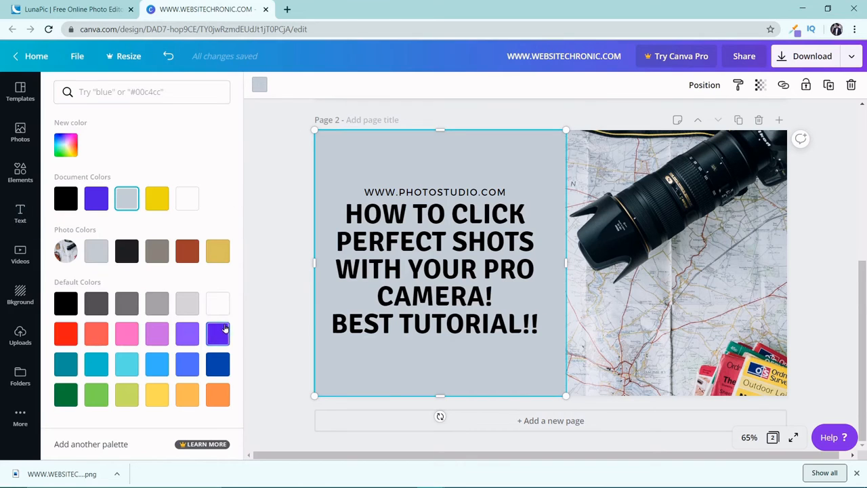
{"action": "left_click", "coordinate": [217, 364]}
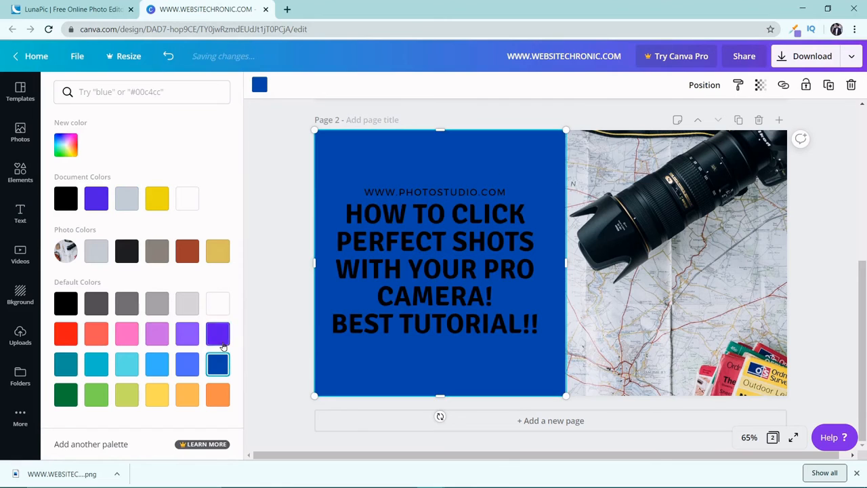
Step: Select the "HOW TO CLICK PERFECT SHOTS" heading on the blue panel
{"action": "left_click", "coordinate": [381, 215]}
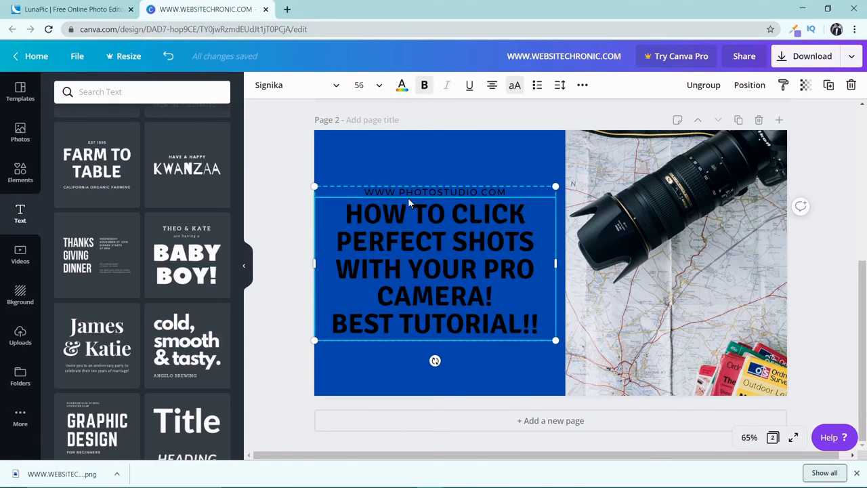